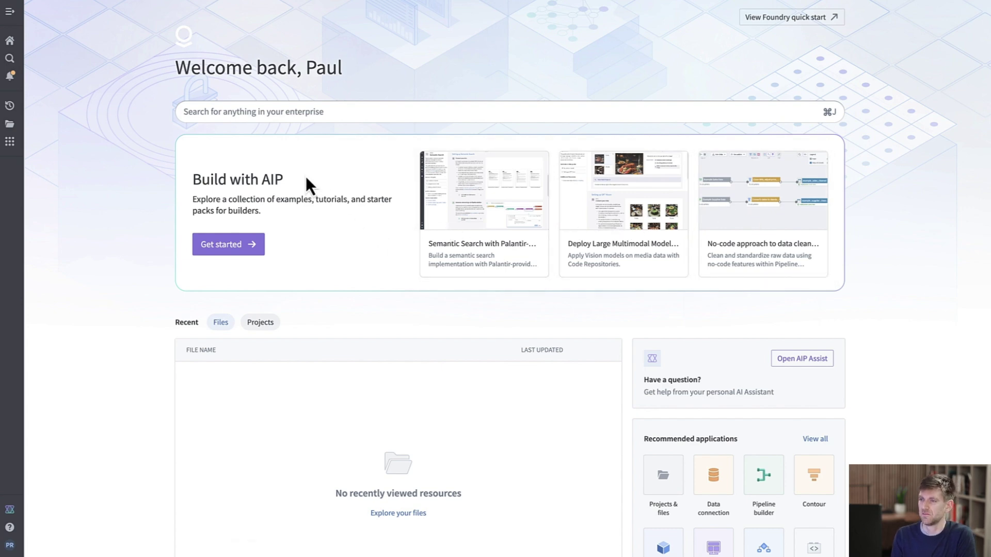
Open the Build with AIP examples library and scroll through its example cards.
click(250, 254)
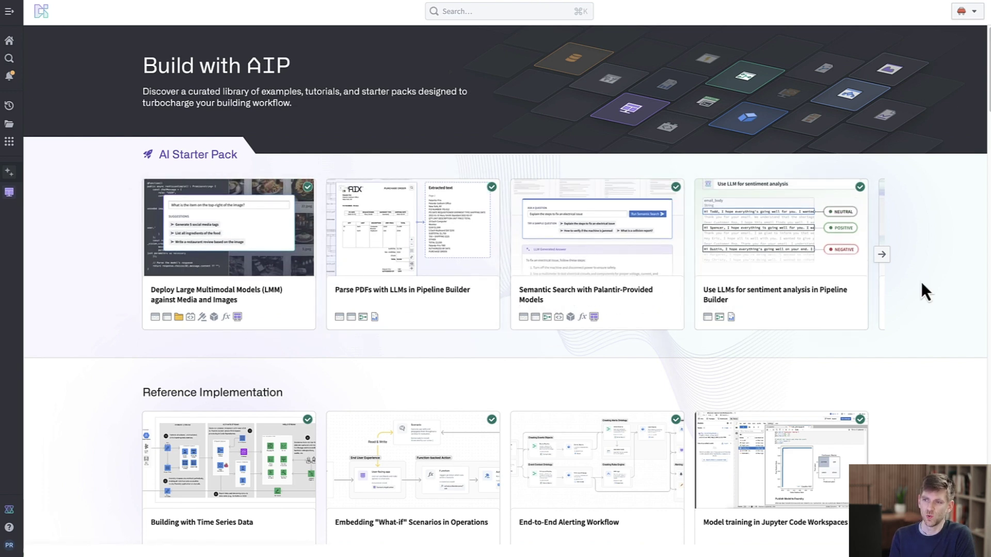
scroll(922, 282, down, 2)
scroll(921, 281, down, 3)
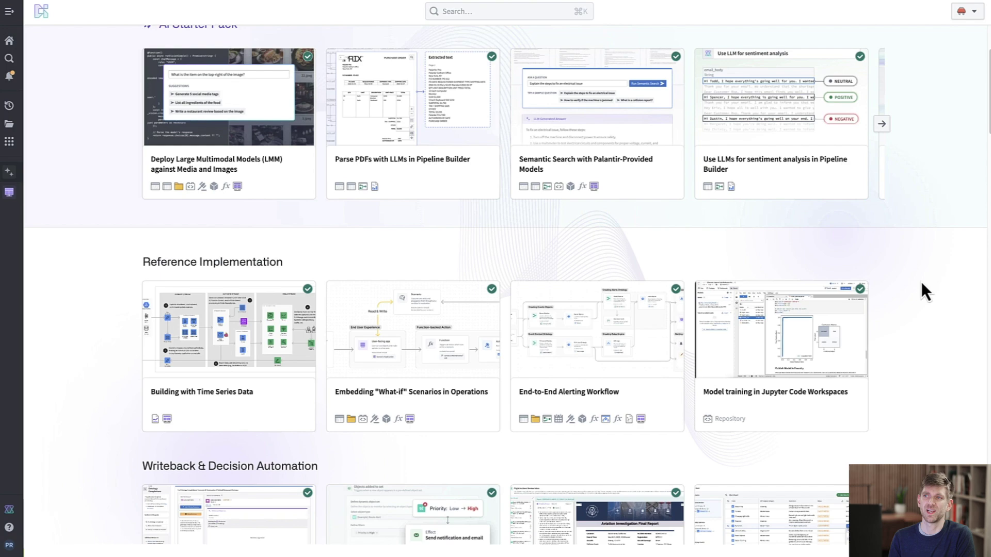
scroll(921, 281, down, 5)
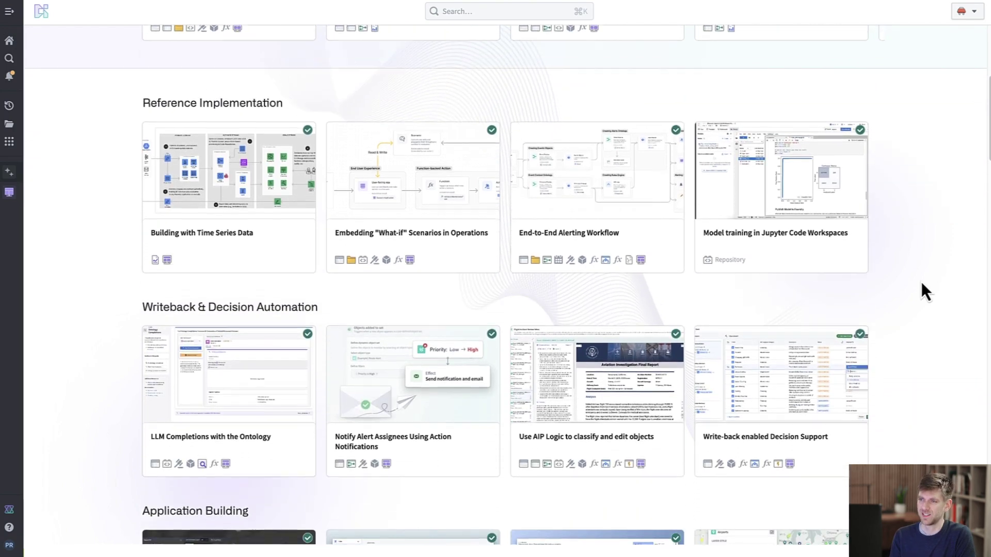
scroll(921, 282, down, 7)
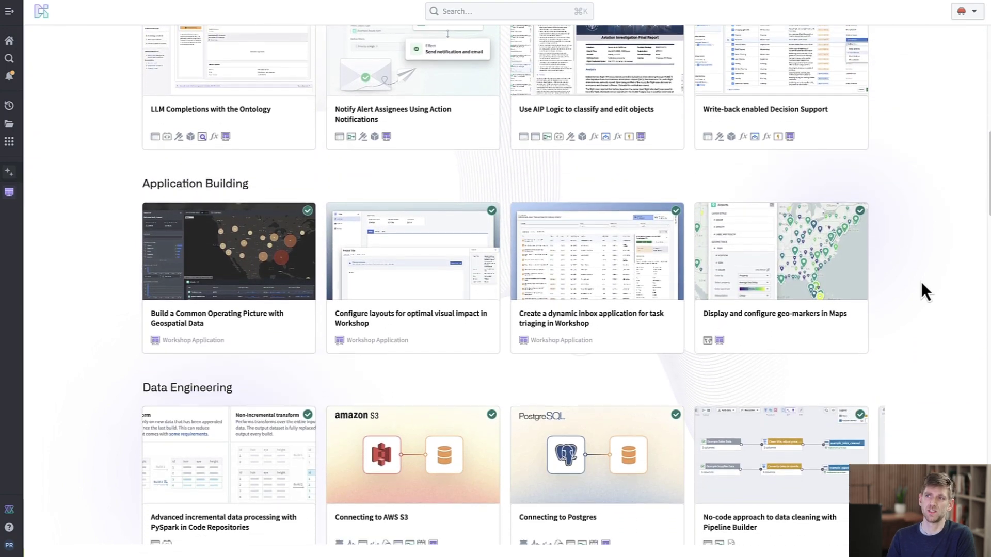
scroll(922, 281, down, 5)
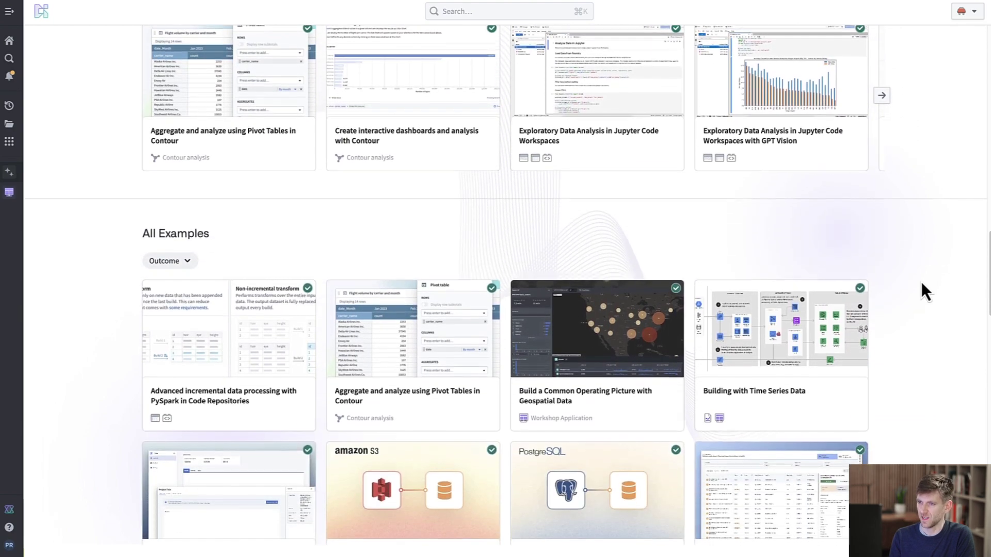
scroll(921, 282, up, 5)
scroll(921, 282, up, 20)
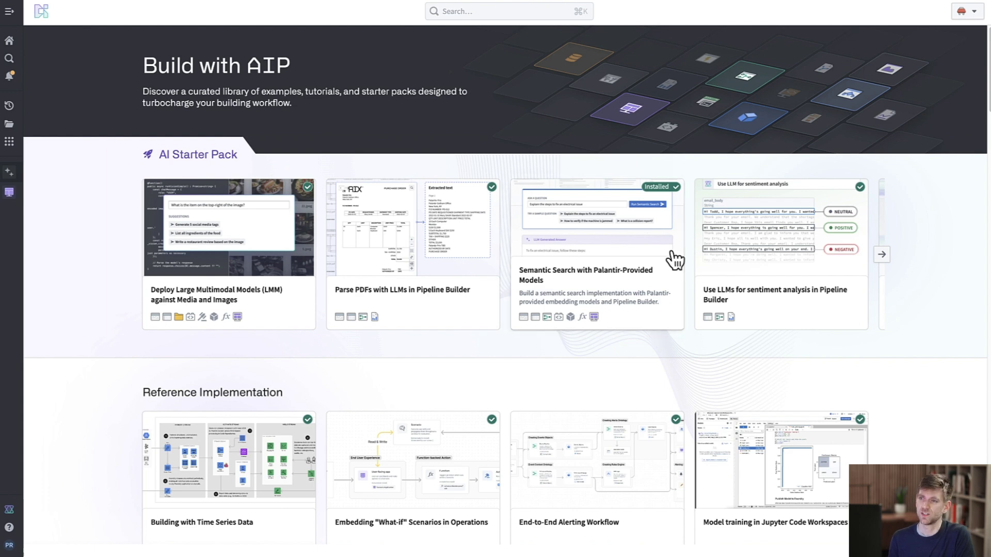
Open the Semantic Search example and view its results, Pipeline Builder graph and lineage screenshots.
click(674, 260)
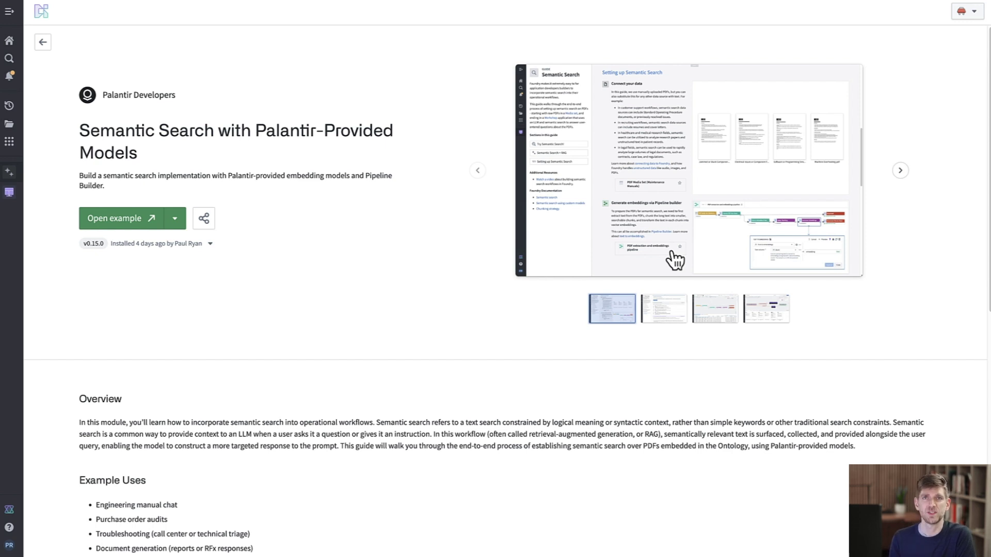
click(666, 310)
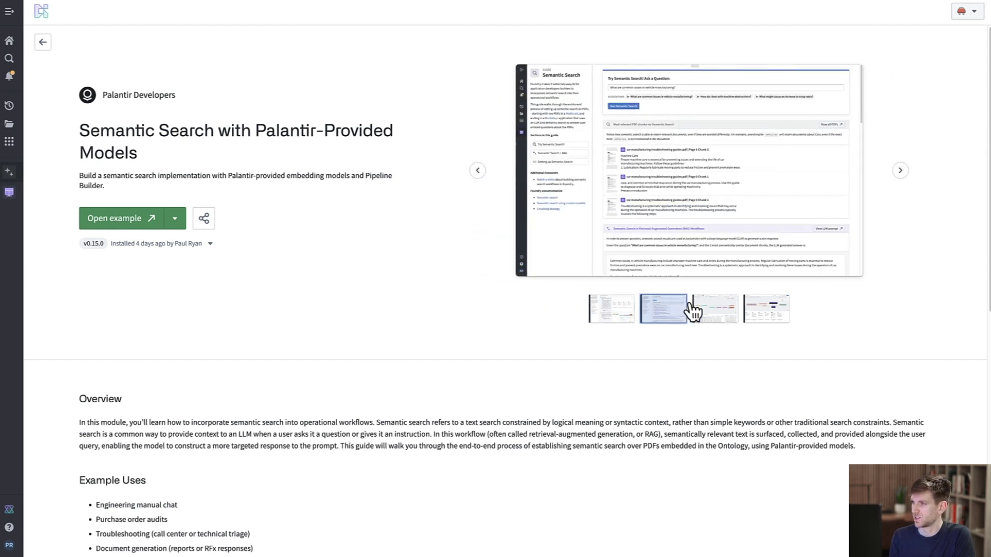
click(712, 312)
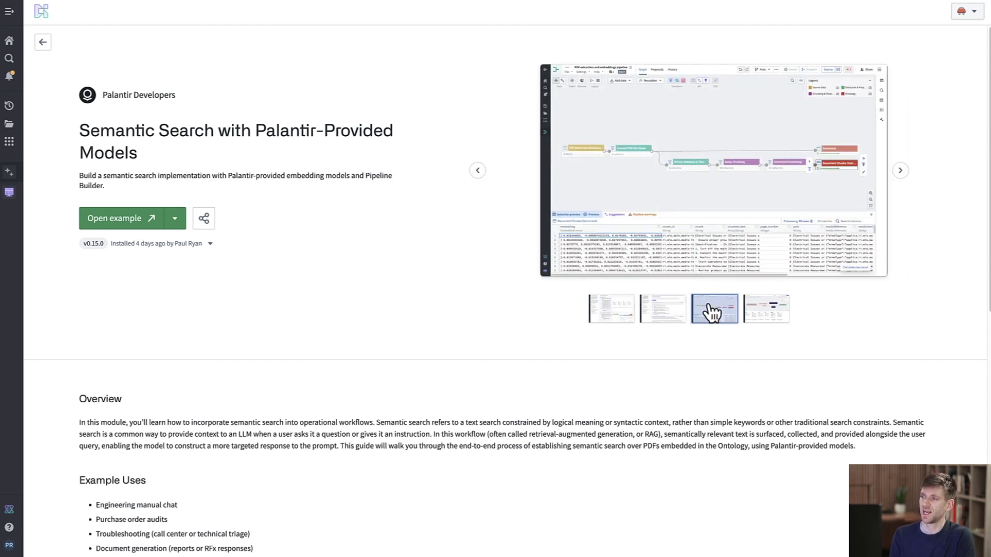
click(769, 317)
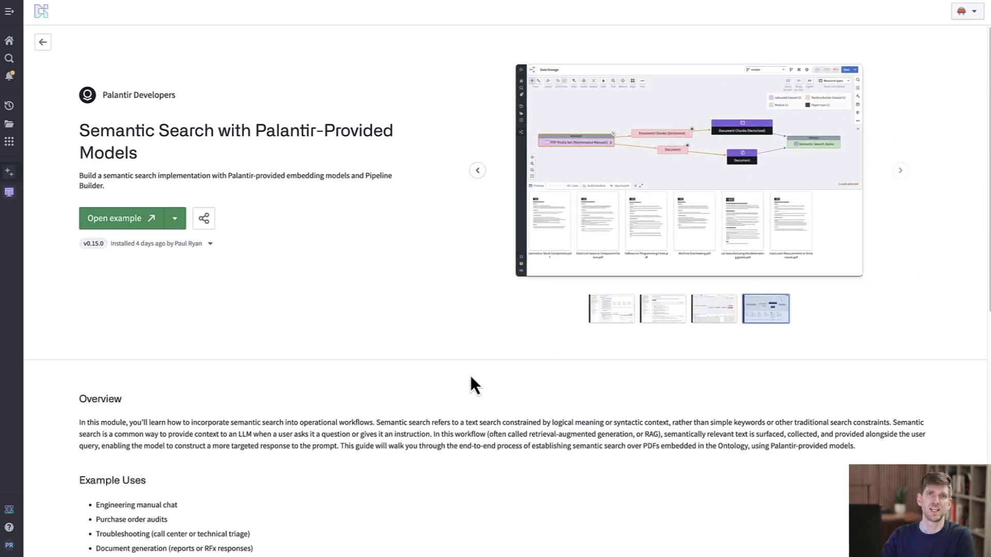
Scroll to the Implementation section and play its Pipeline, Ontology and Application diagram walkthrough.
scroll(469, 376, down, 3)
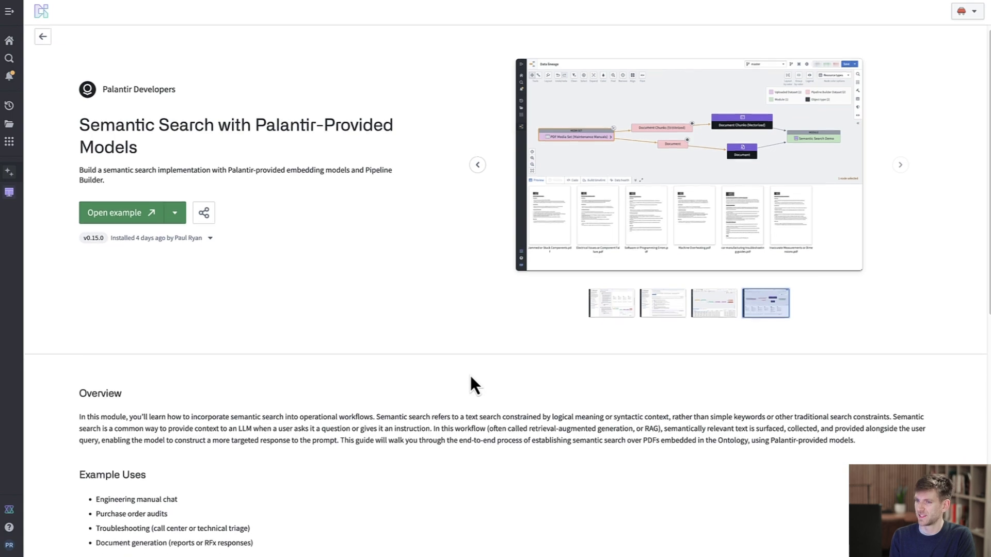
scroll(471, 377, down, 2)
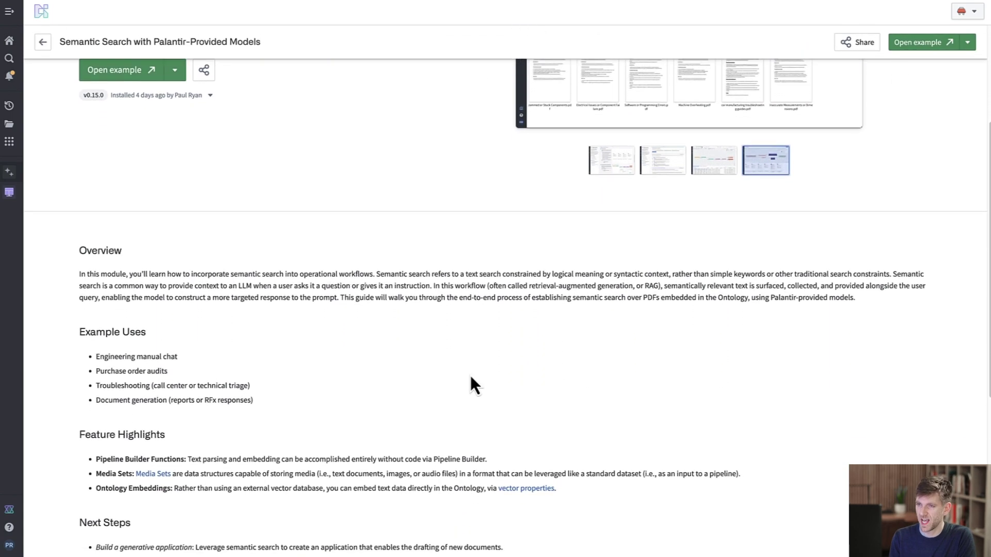
scroll(471, 377, down, 2)
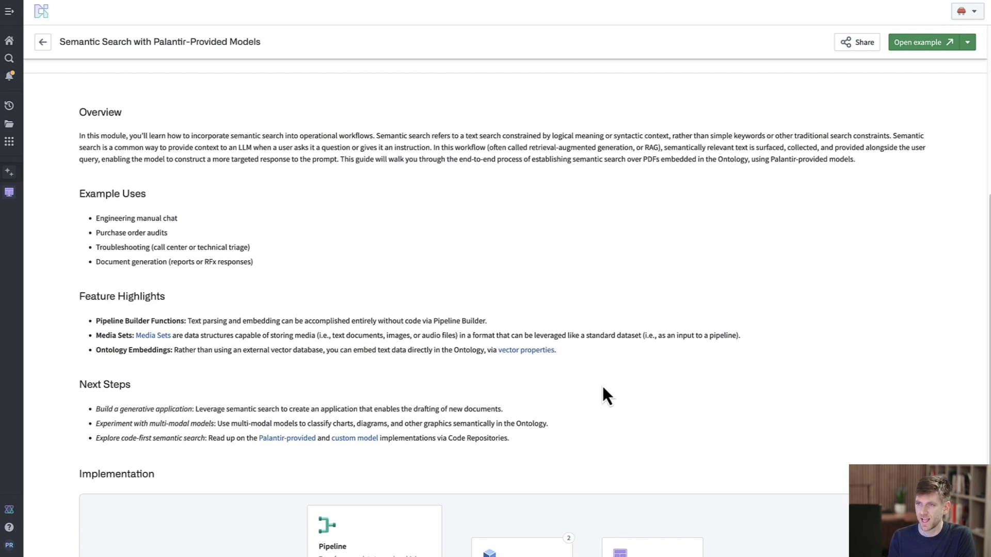
scroll(603, 388, down, 1)
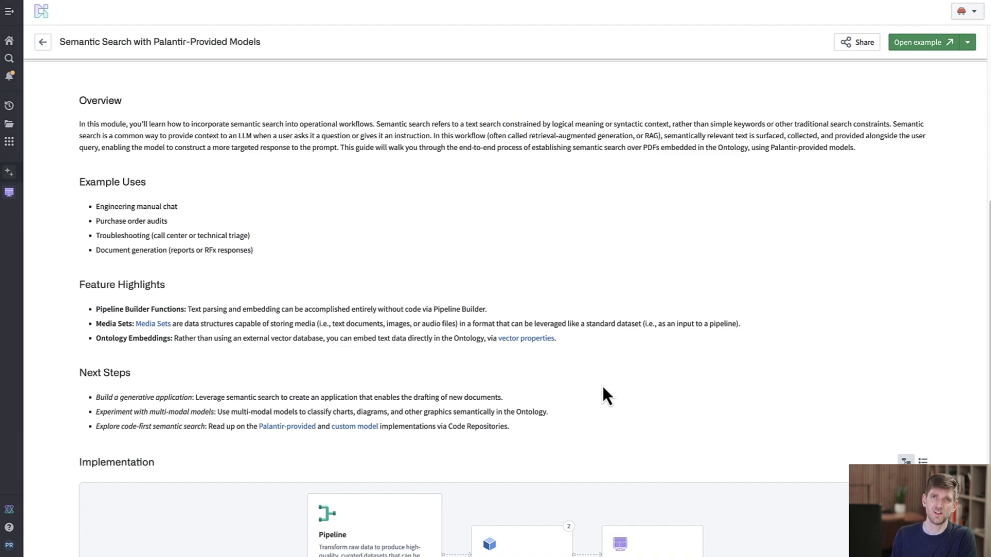
scroll(603, 388, down, 1)
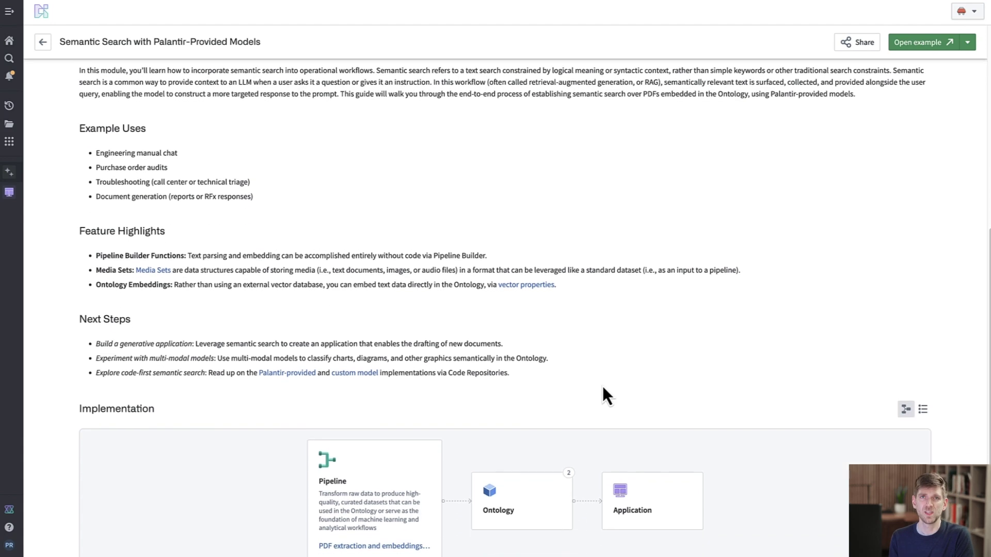
scroll(756, 333, down, 2)
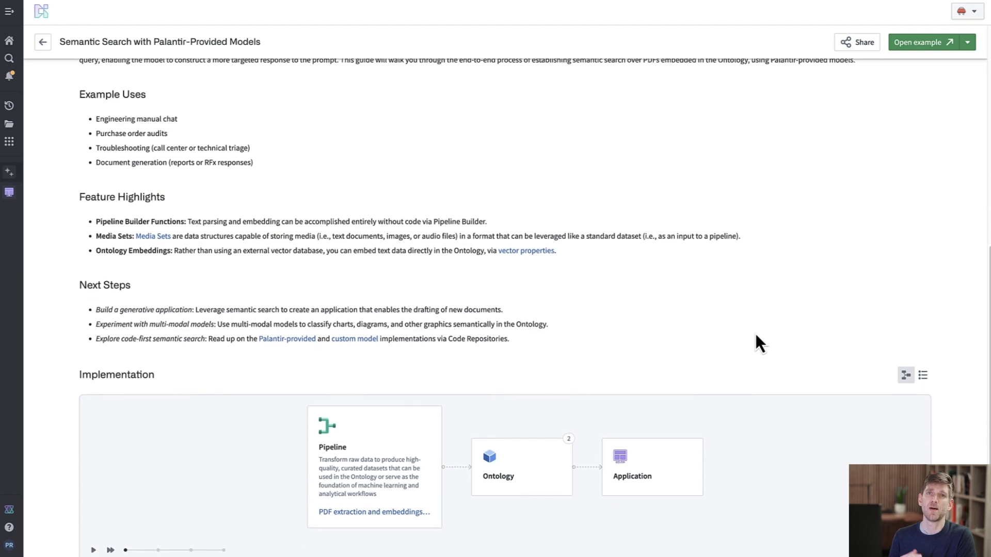
scroll(756, 333, down, 1)
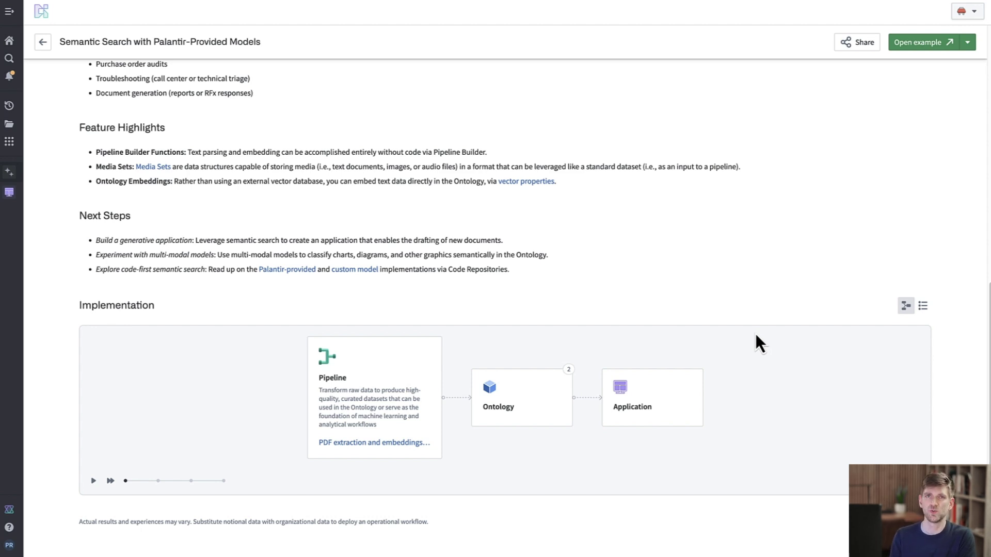
key(space)
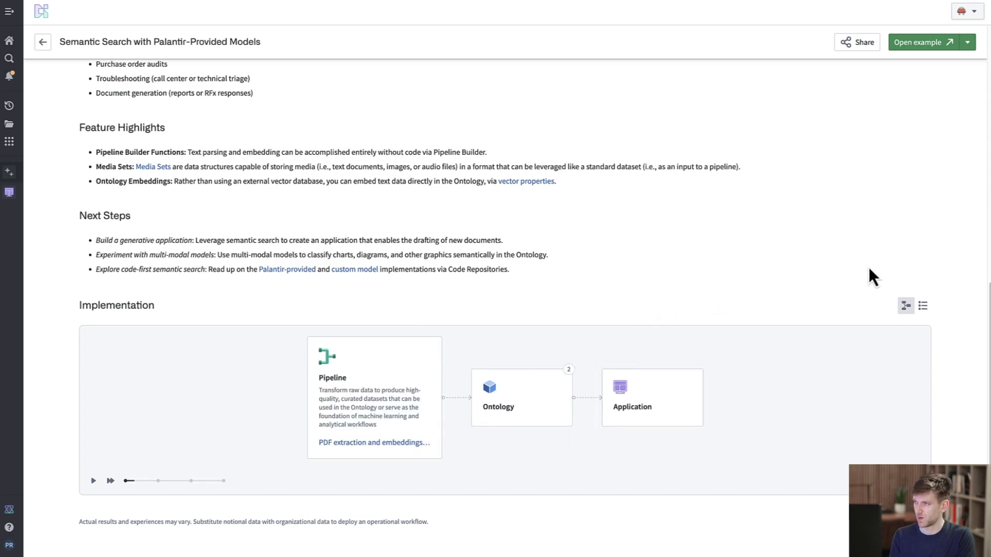
Show the implementation as a resource list, then switch back to the diagram view.
click(923, 306)
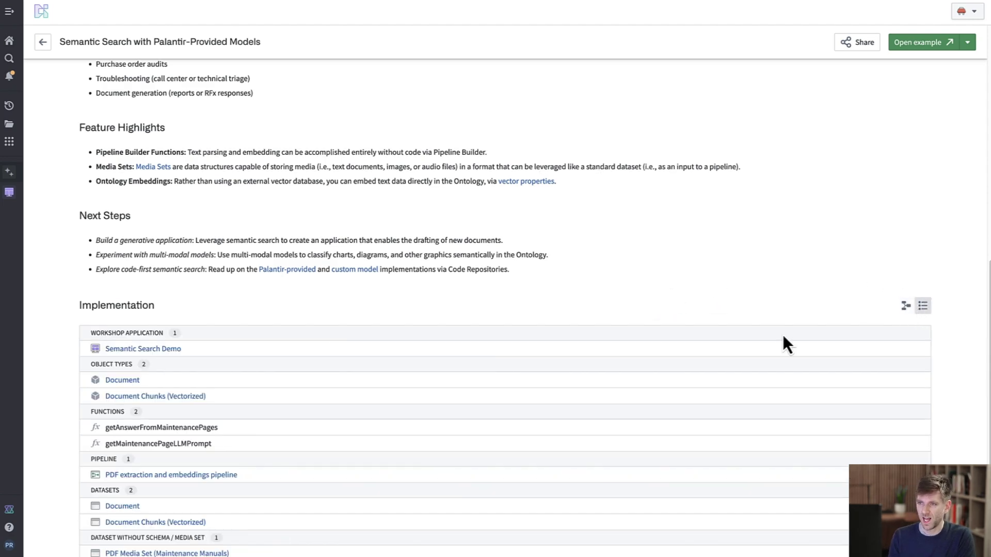
scroll(783, 335, down, 2)
click(906, 210)
scroll(875, 220, up, 5)
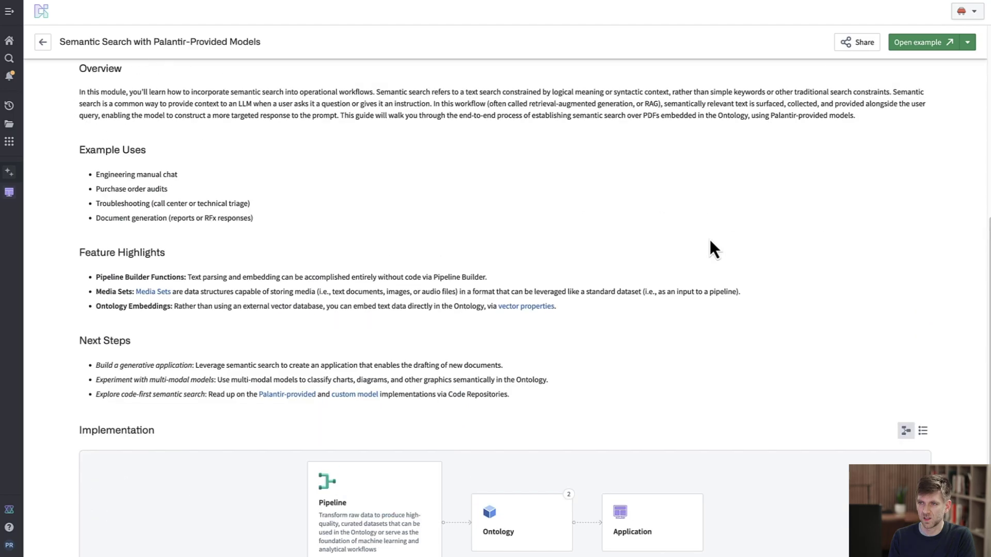
scroll(710, 240, up, 5)
Install a new copy of the Semantic Search example and bring up its installations list.
click(175, 218)
click(153, 248)
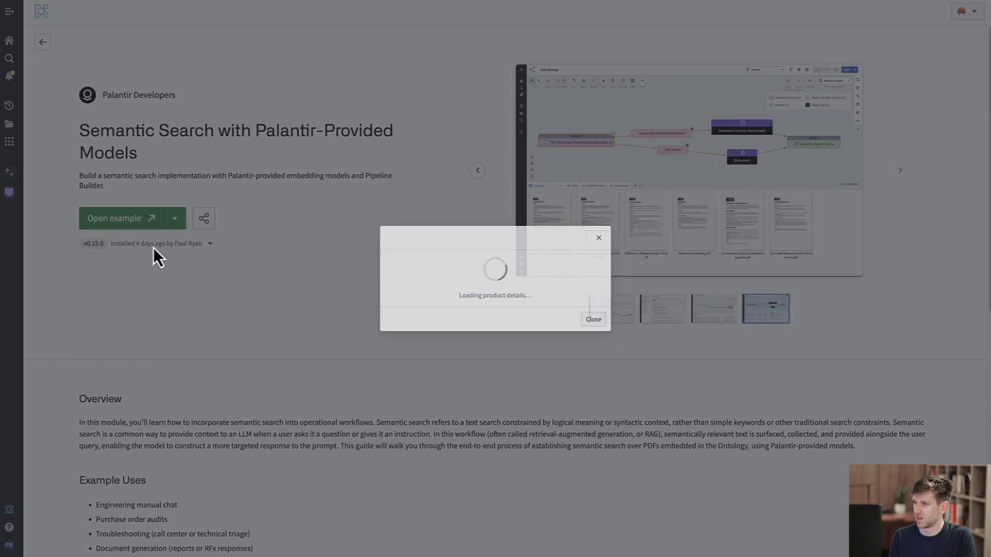
click(603, 380)
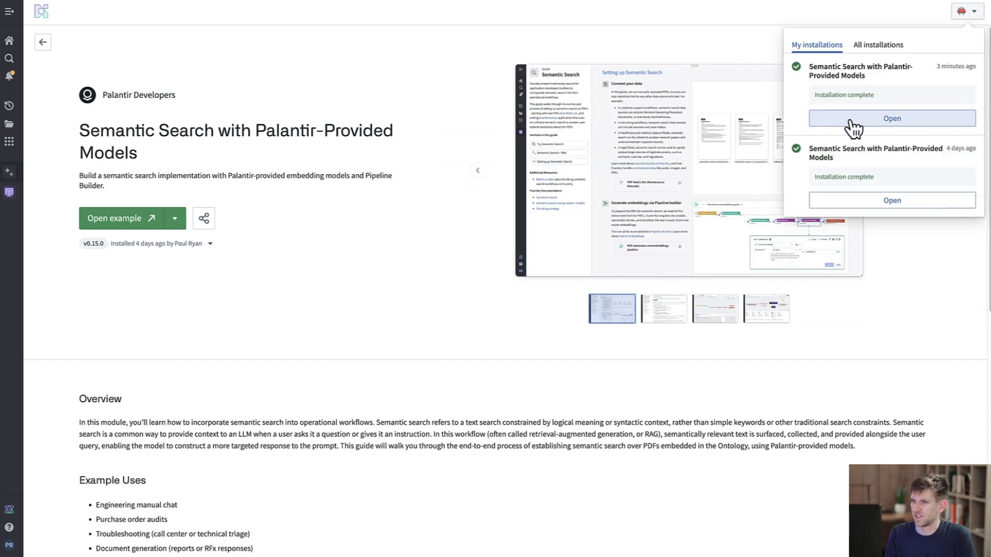
click(870, 121)
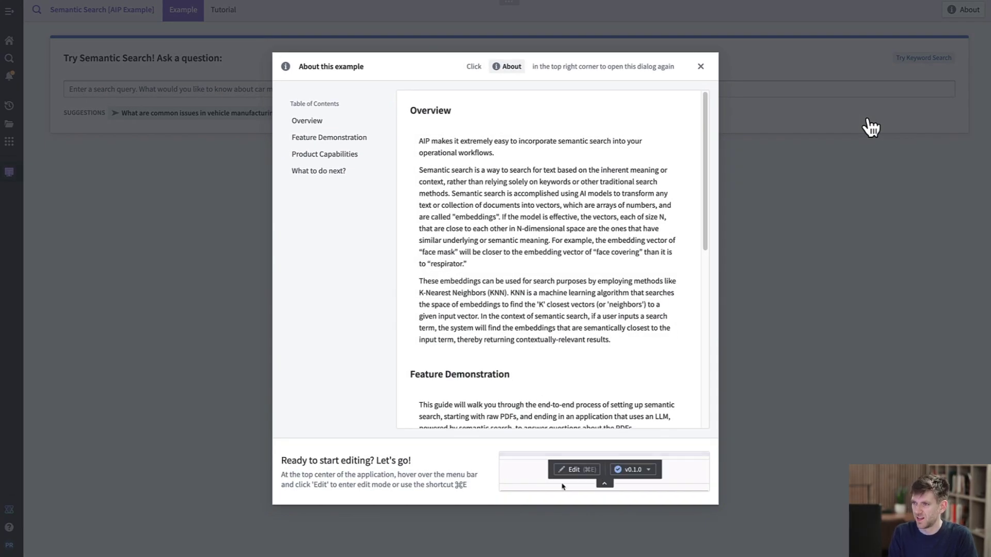
Read the About guide's Feature Demonstration and What to do next? sections, then close it.
scroll(658, 166, down, 2)
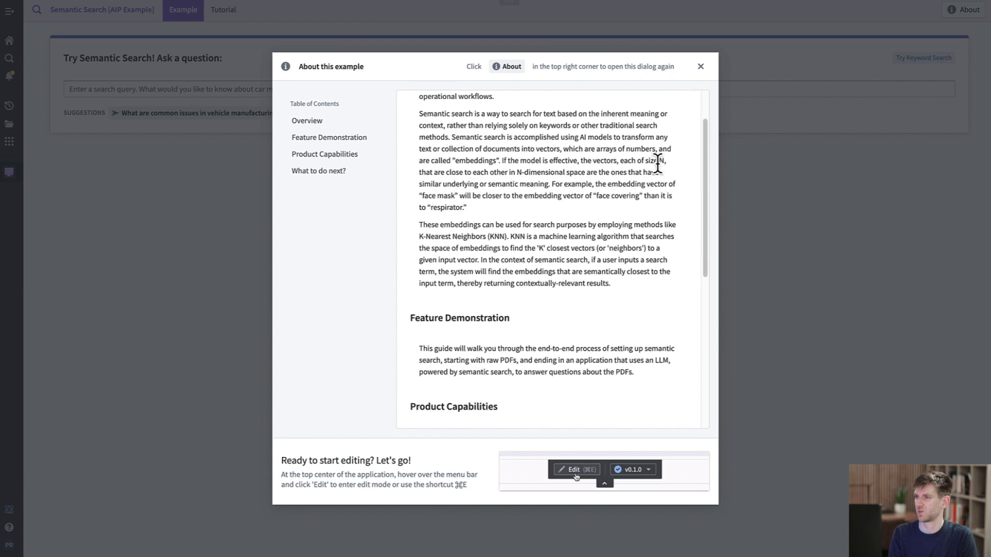
click(350, 138)
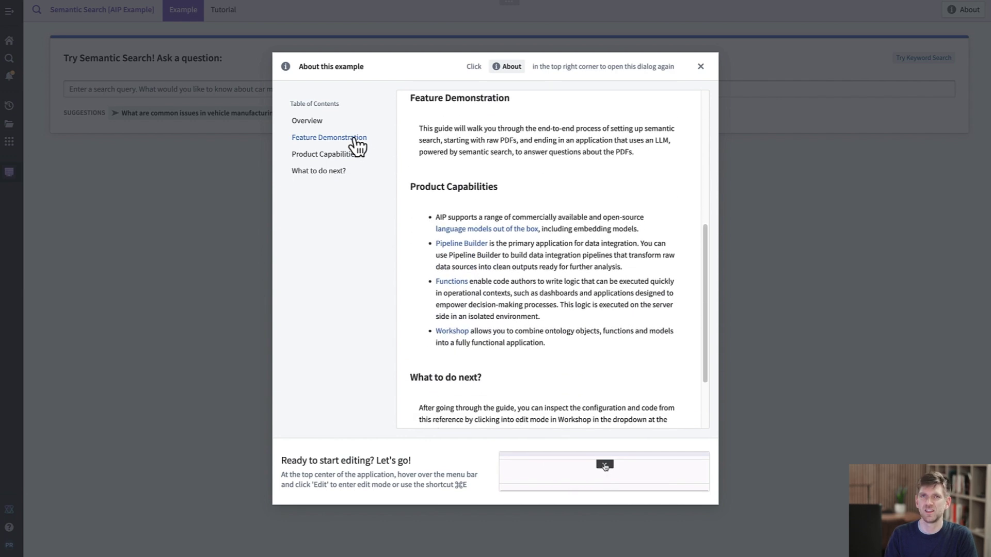
click(337, 172)
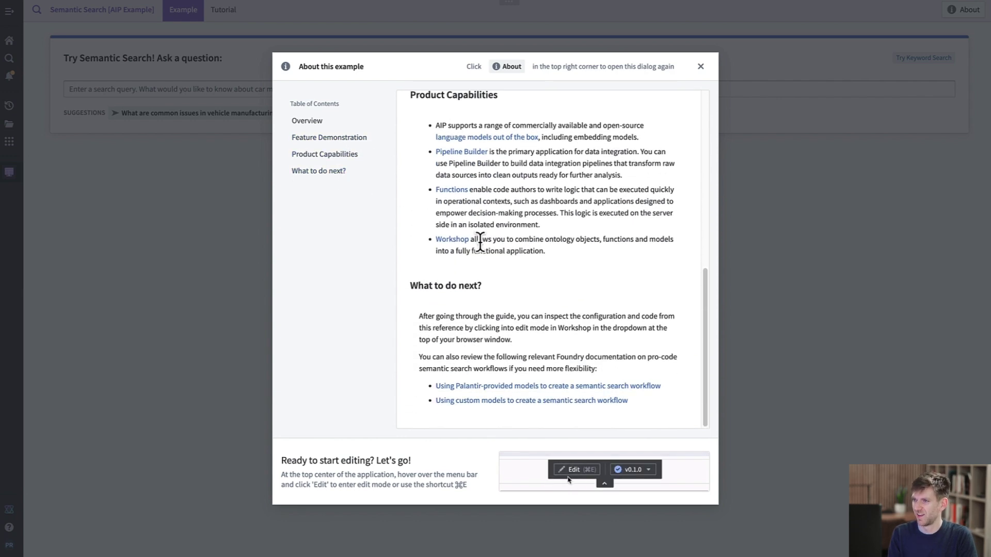
click(224, 189)
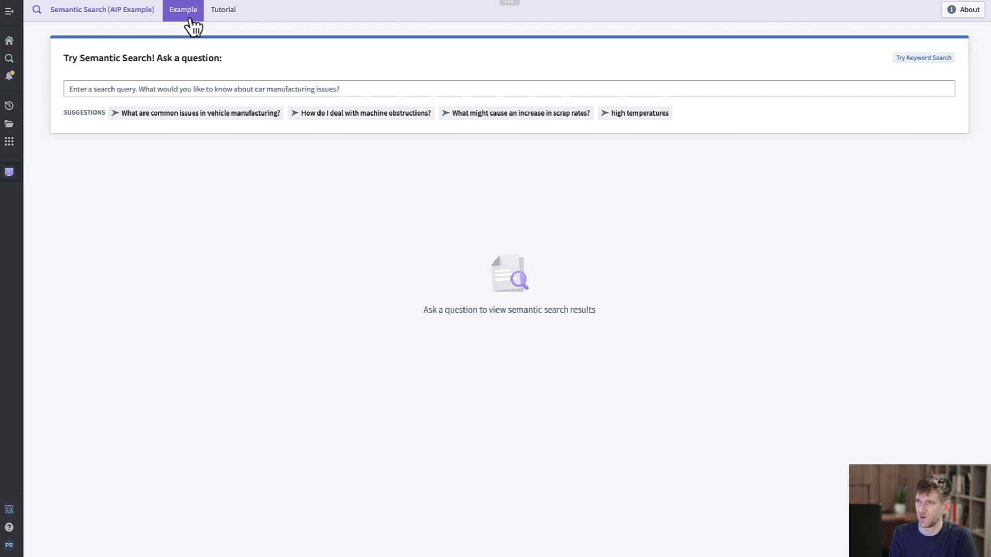
click(229, 20)
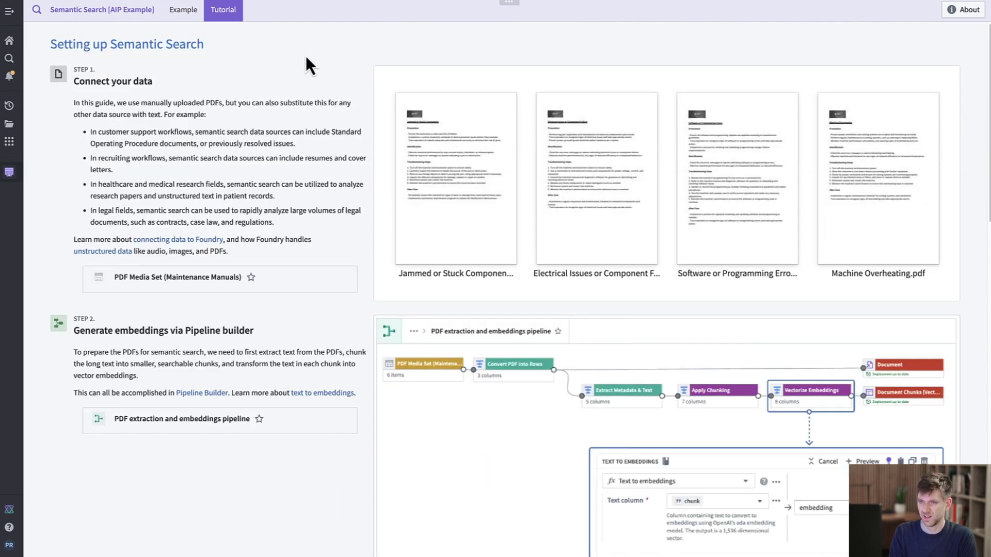
click(187, 15)
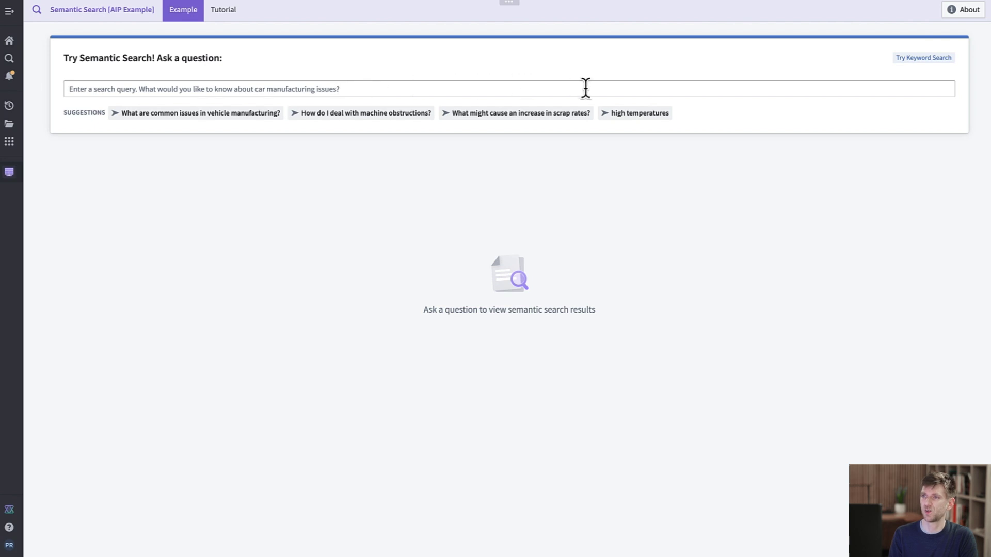
click(634, 116)
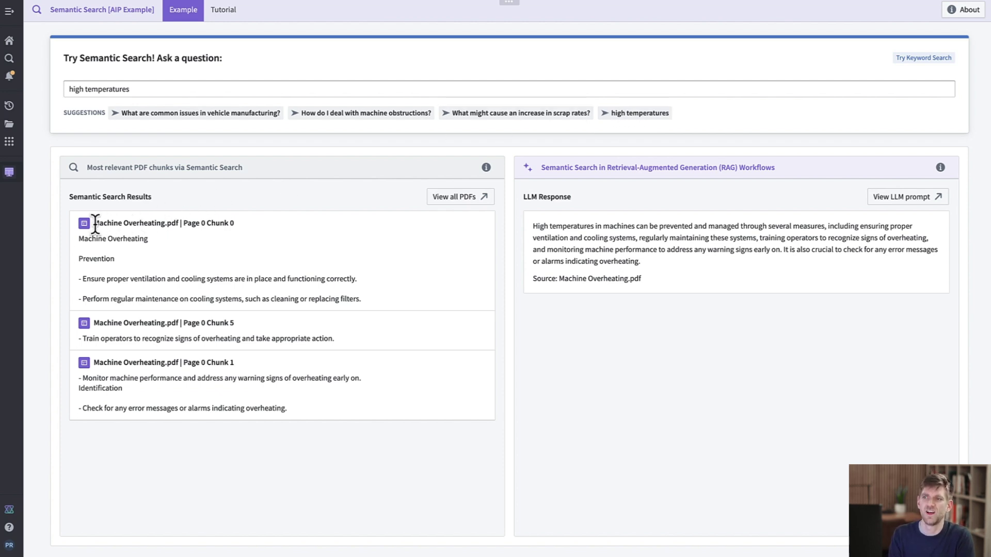
drag(95, 223, 165, 223)
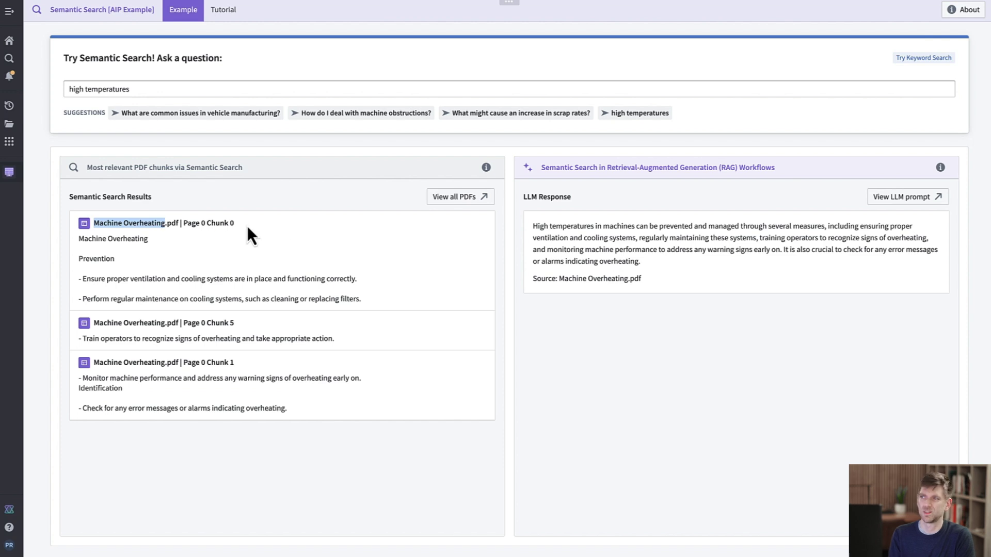
click(298, 227)
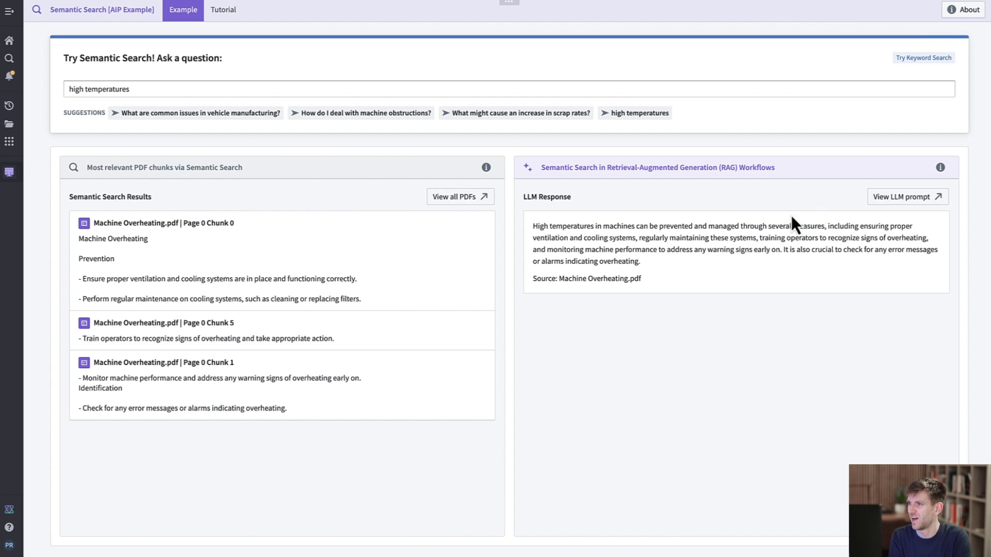
drag(642, 279, 532, 281)
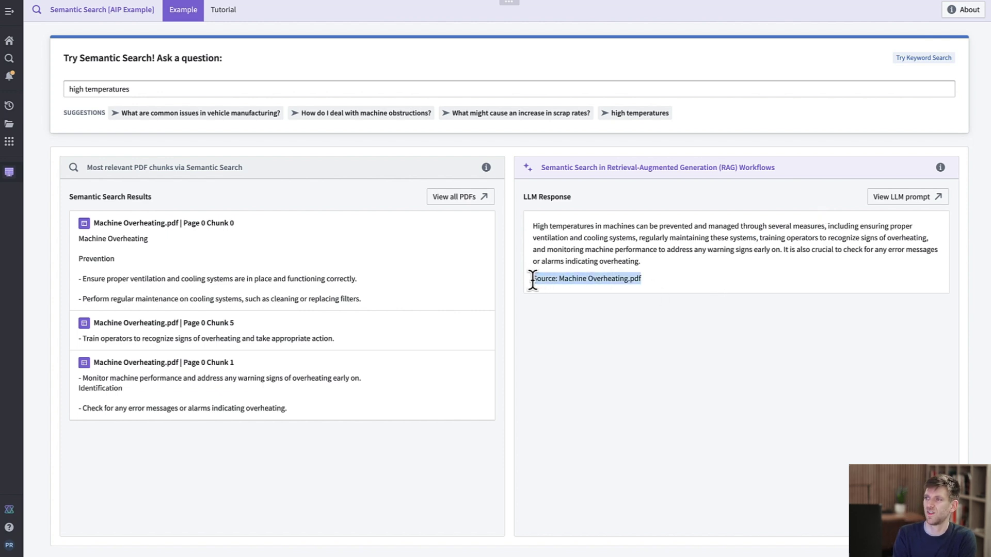
click(708, 280)
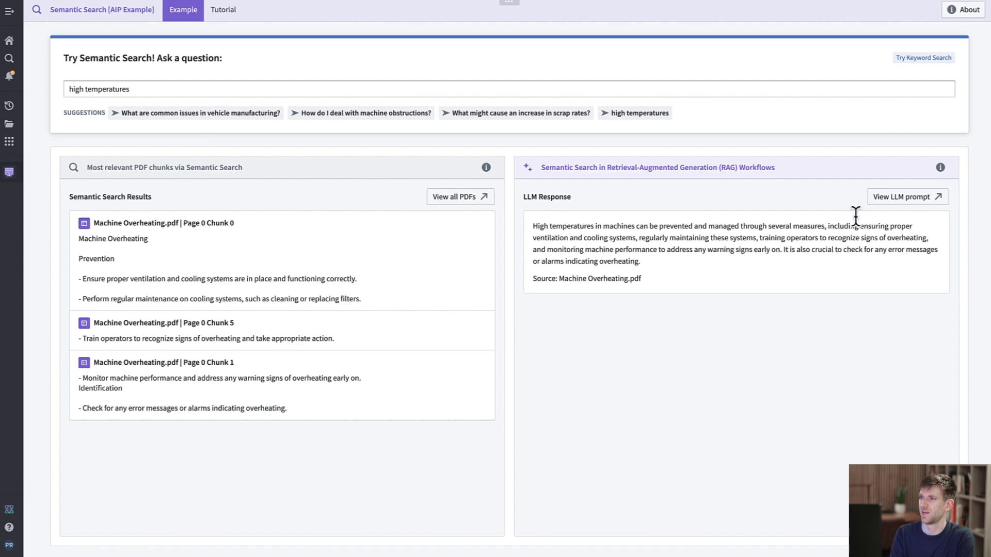
click(888, 199)
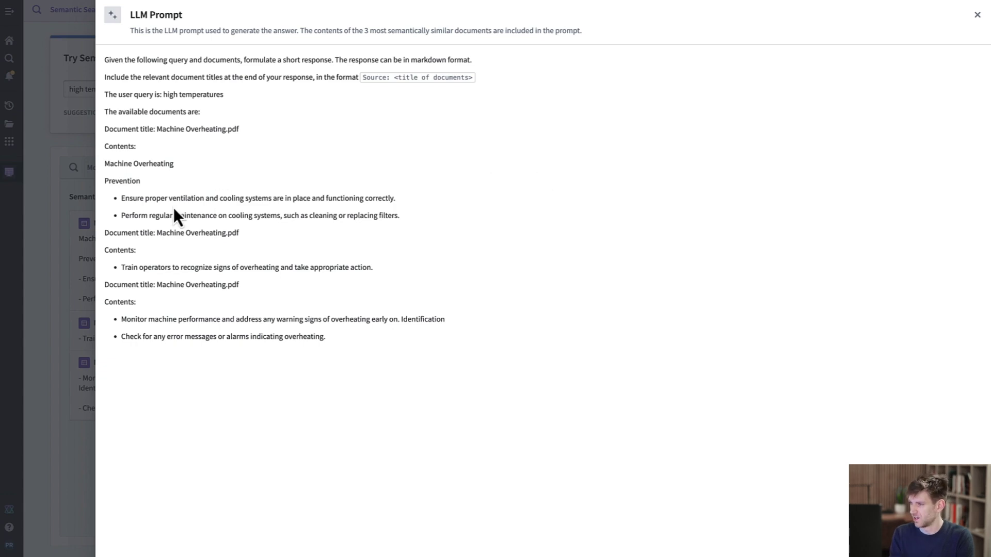
click(54, 189)
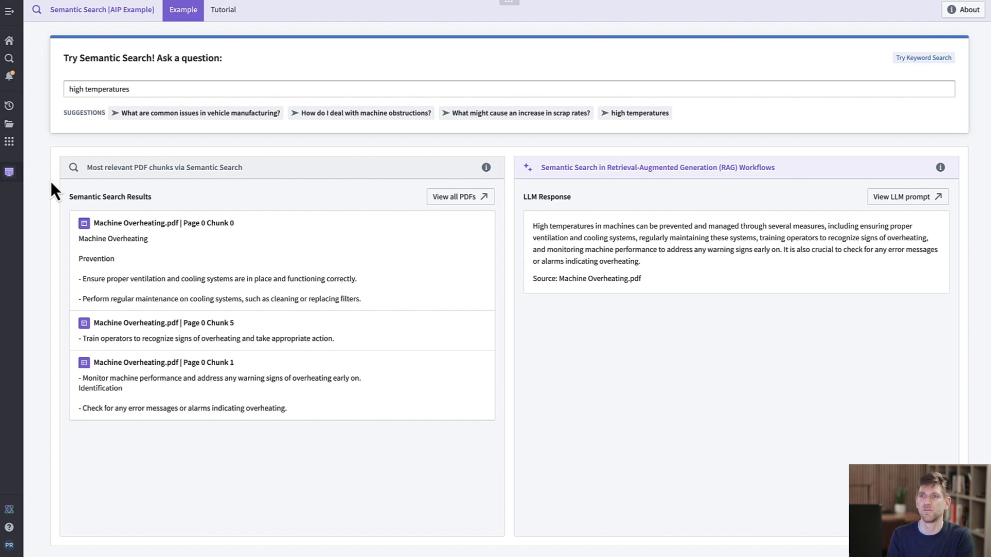
Replace the high temperatures query with 'bike gear issues' and run the search.
click(149, 91)
double_click(149, 91)
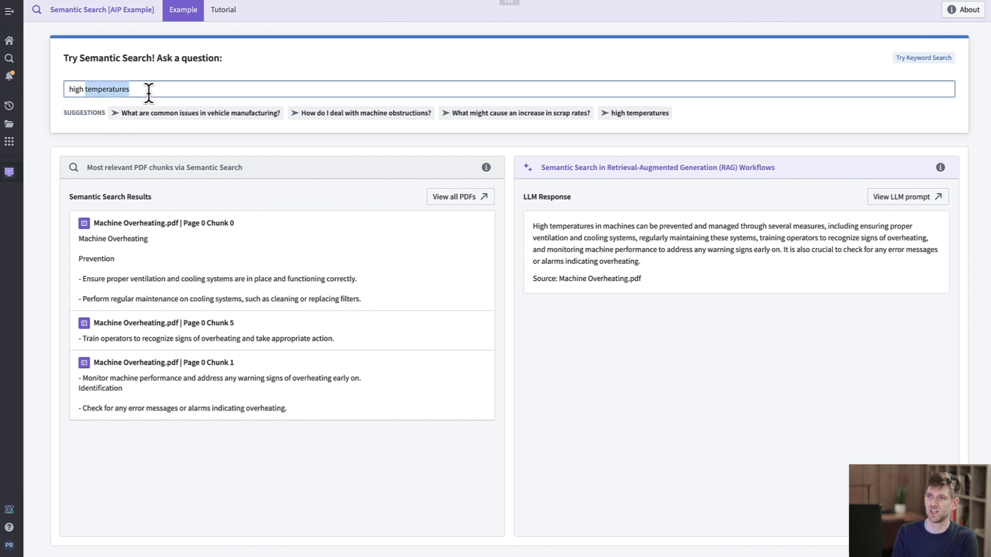
click(149, 91)
triple_click(149, 91)
key(BackSpace)
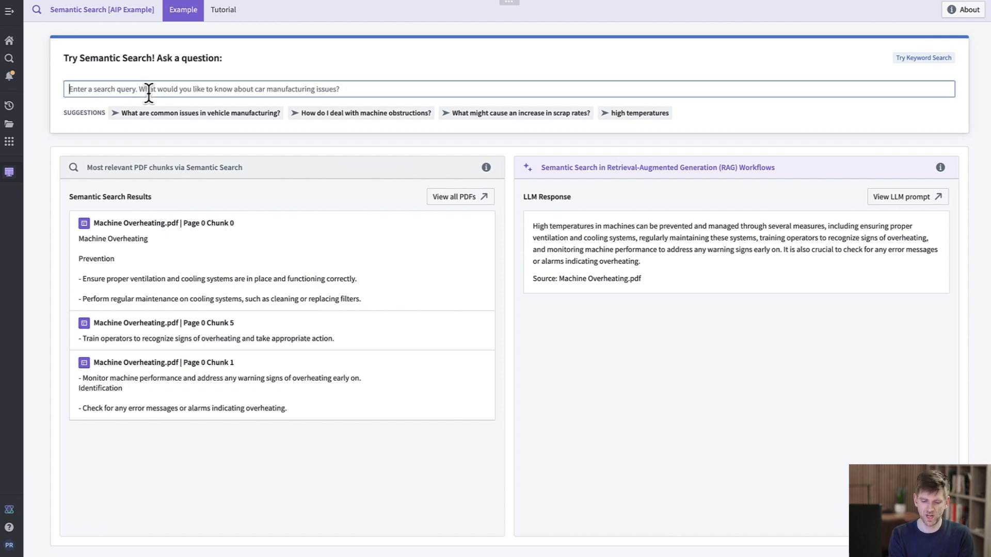
text(bike gear issues)
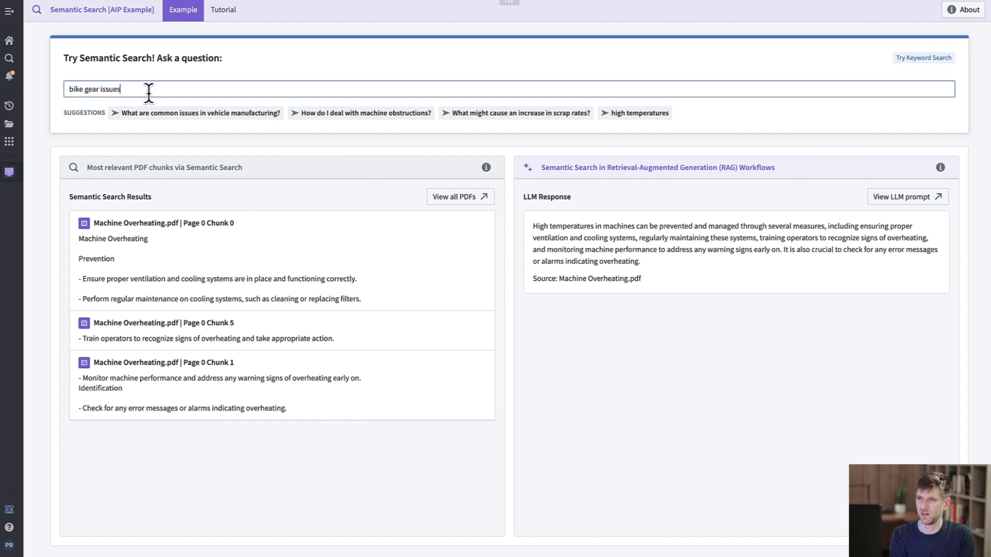
key(Return)
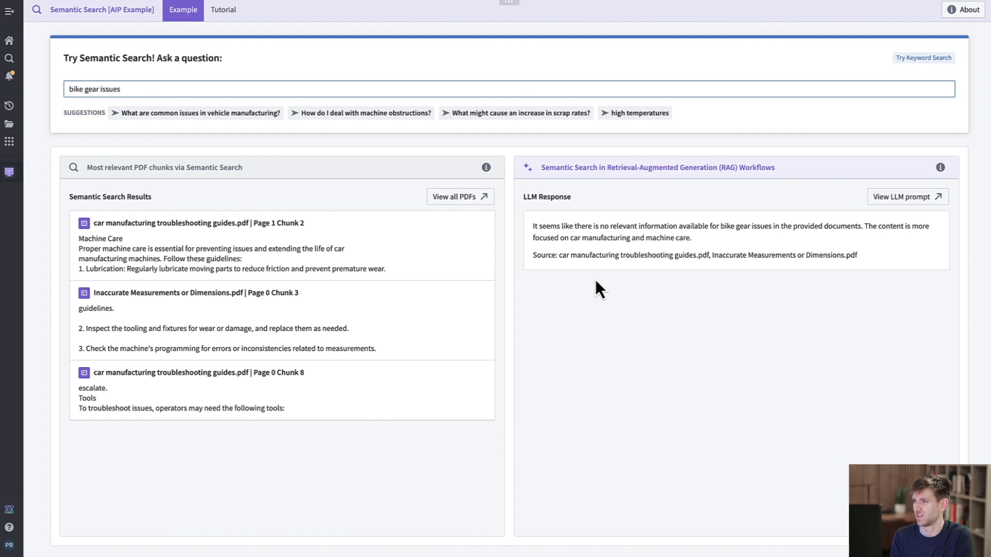
Highlight the LLM Response's first sentence saying no relevant information exists.
click(533, 227)
drag(532, 227, 774, 228)
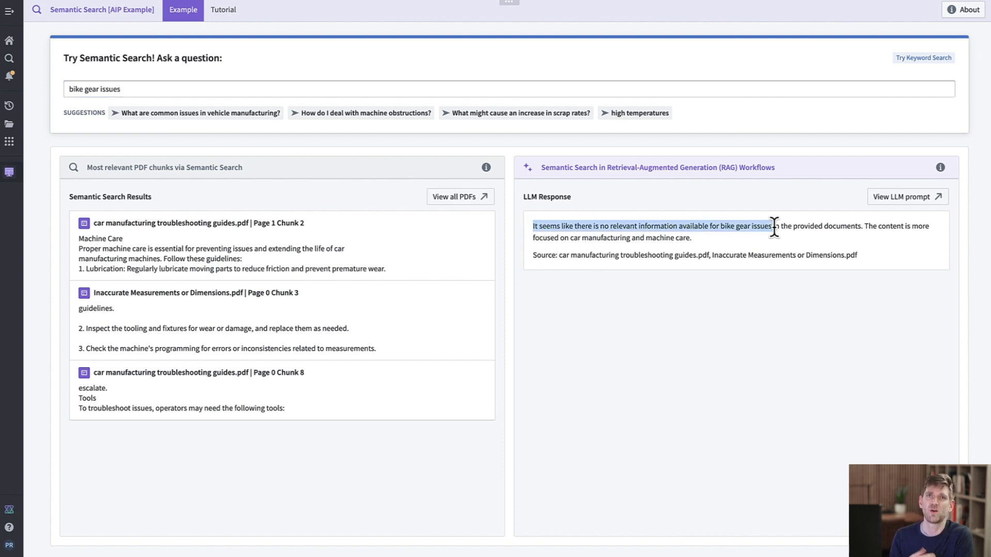
click(757, 299)
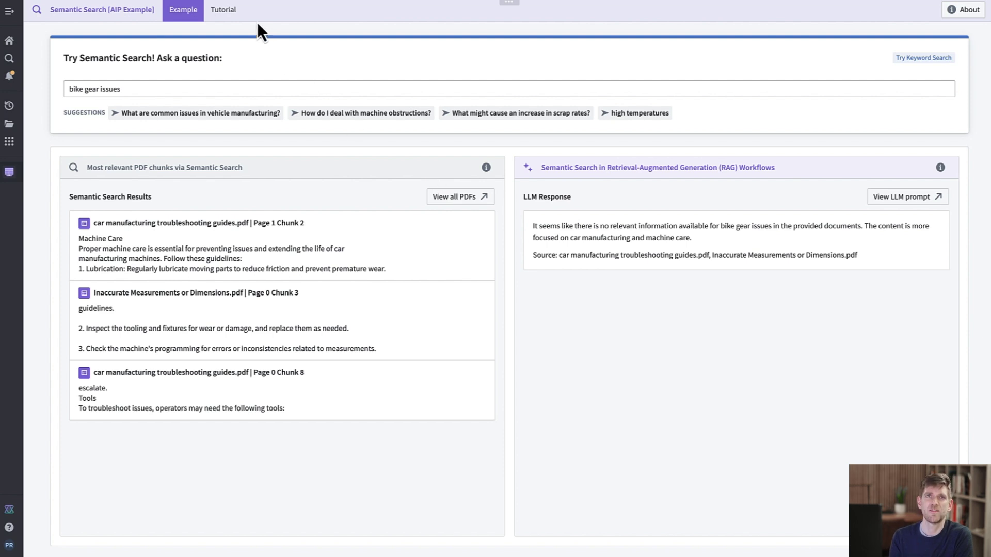
Go to the Tutorial and open the PDF Media Set (Maintenance Manuals) from Step 1.
click(227, 13)
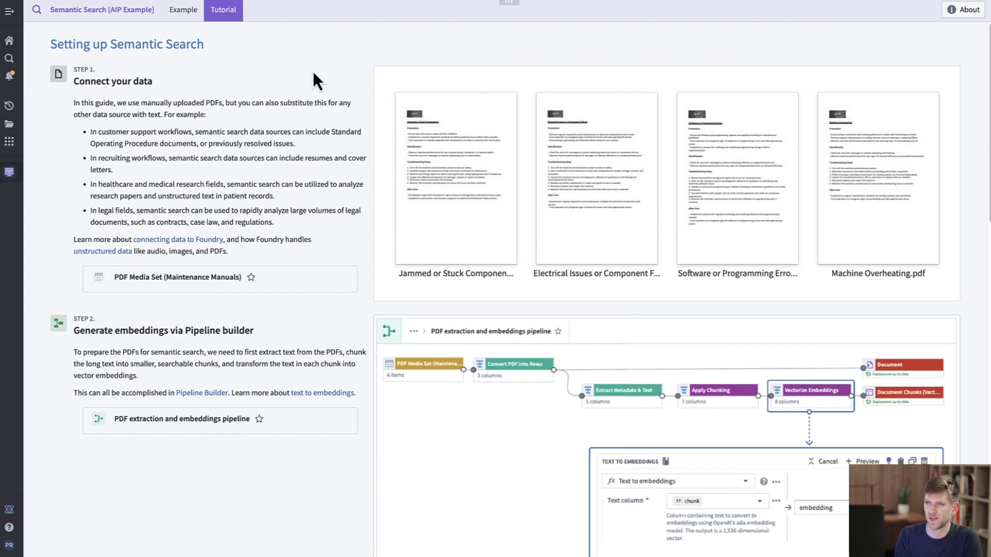
click(201, 281)
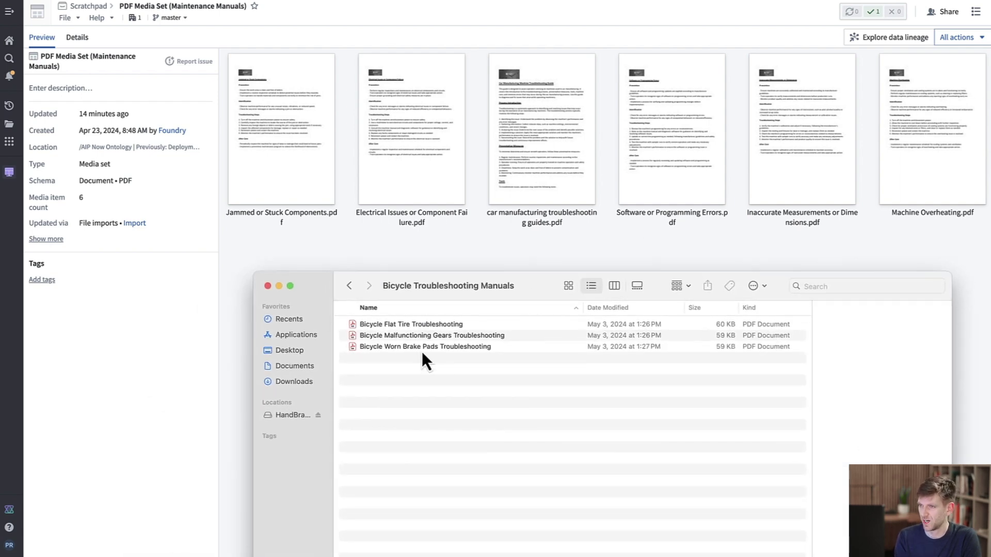
Upload the three bicycle troubleshooting PDFs into the media set, then return to the tutorial.
click(422, 352)
shift+click(413, 325)
drag(413, 326, 318, 249)
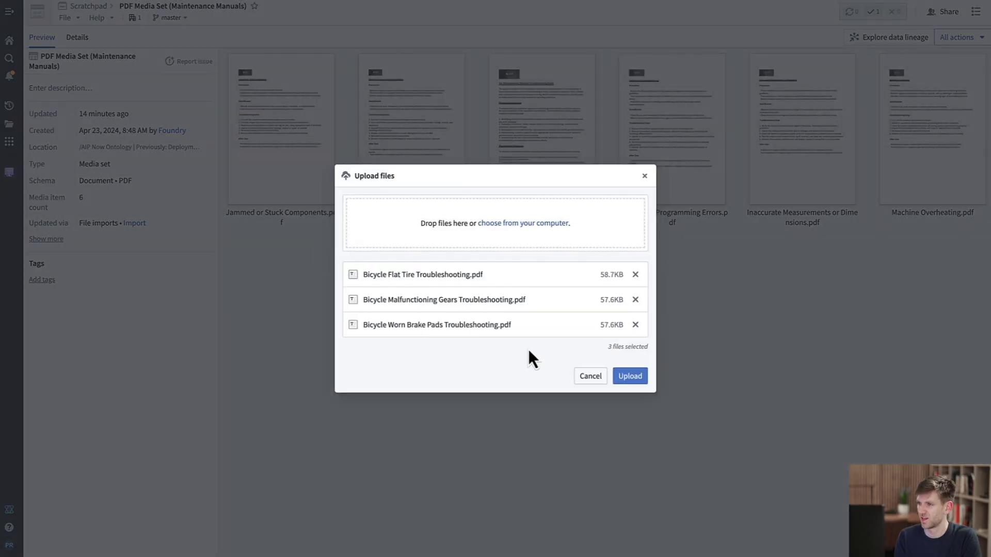
click(627, 379)
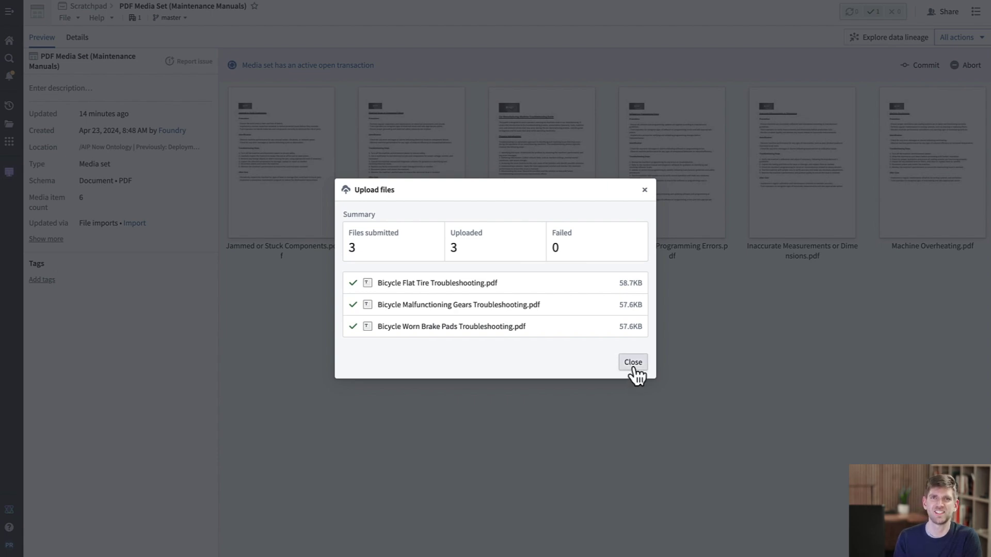
click(634, 368)
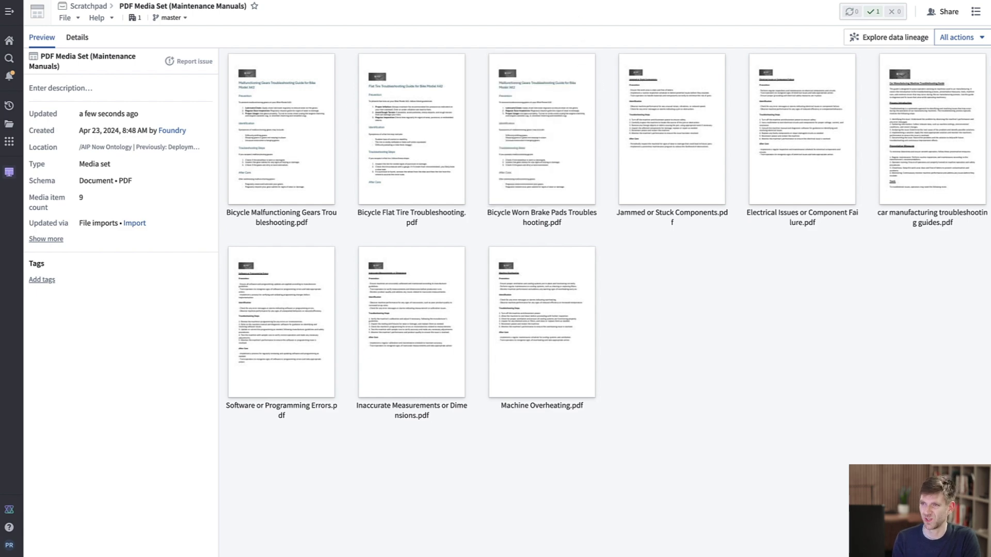
key(ctrl+Tab)
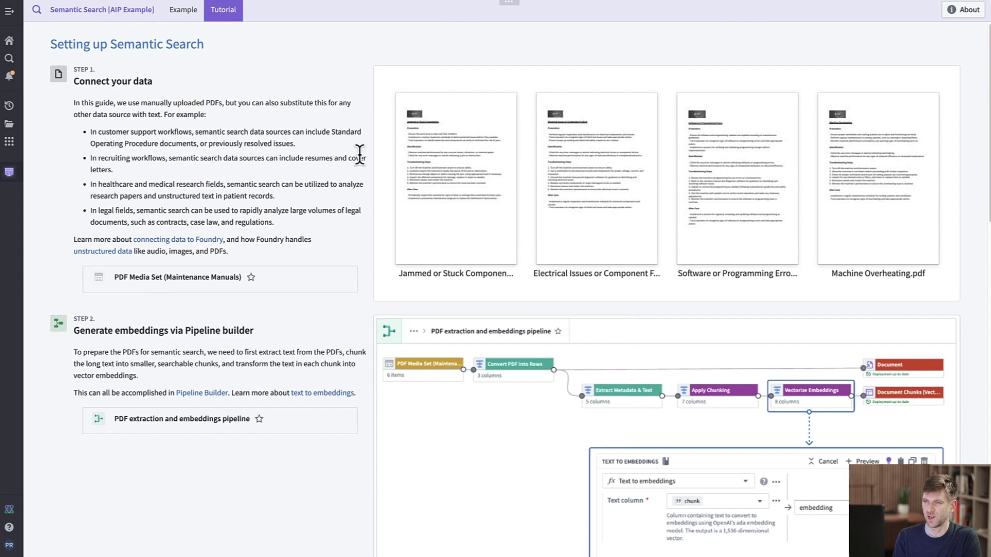
Scroll to Step 2 and open the PDF extraction and embeddings pipeline in Pipeline Builder.
scroll(360, 156, down, 5)
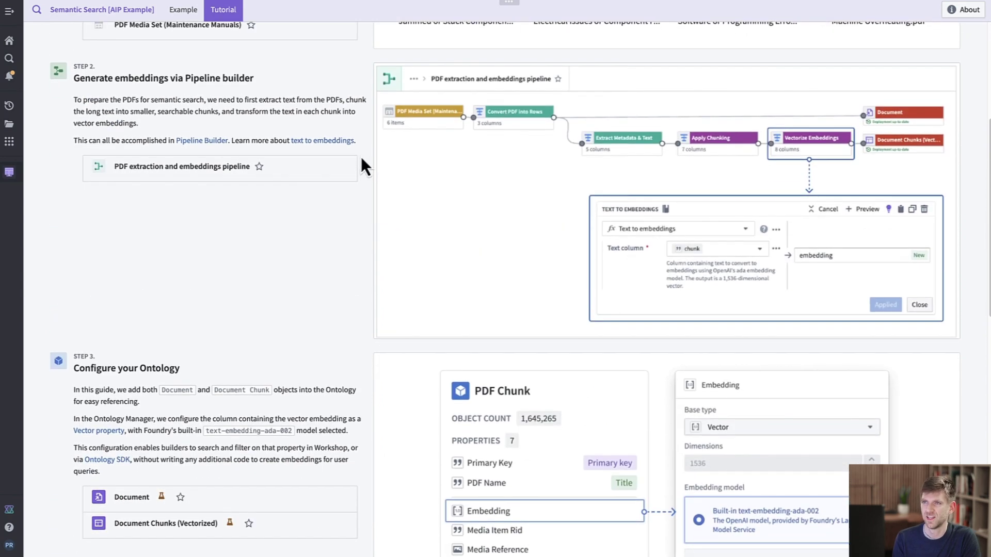
scroll(361, 157, down, 1)
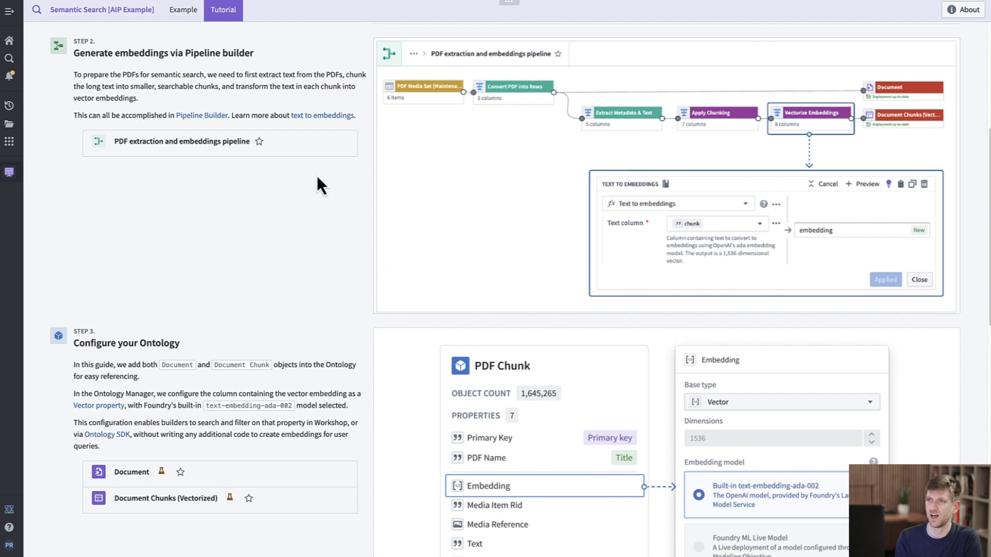
click(218, 141)
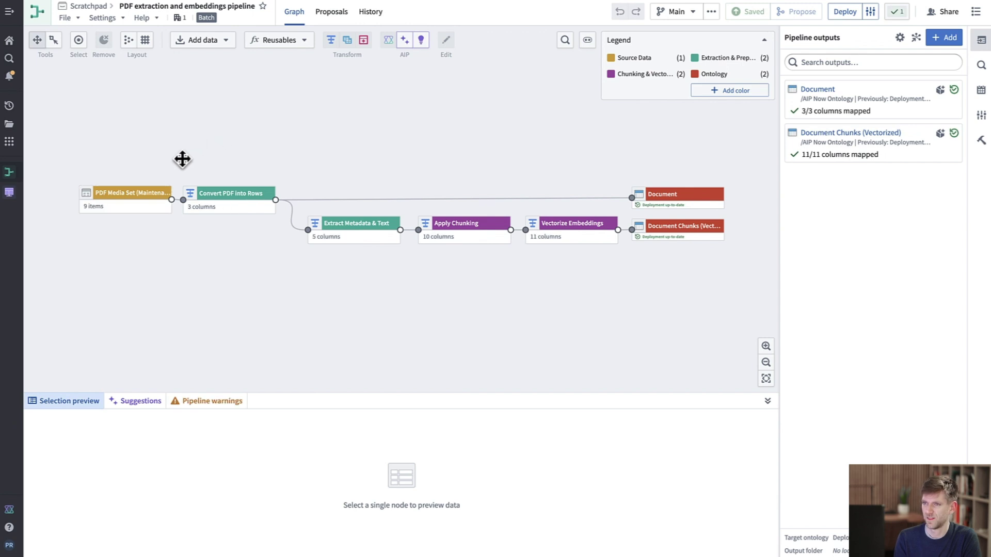
Preview the media set's PDFs and inspect the Bicycle Worn Brake Pads PDF.
click(135, 207)
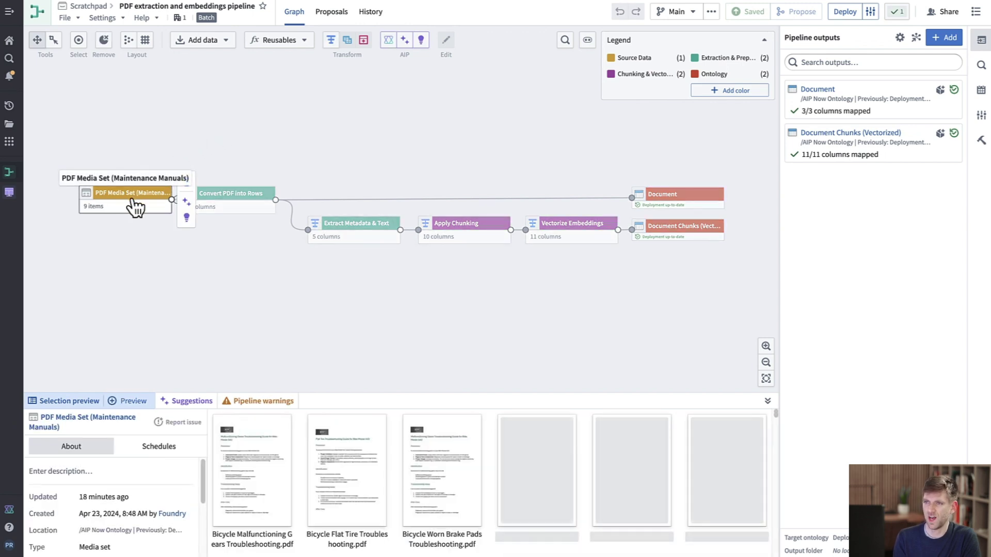
drag(357, 391, 354, 287)
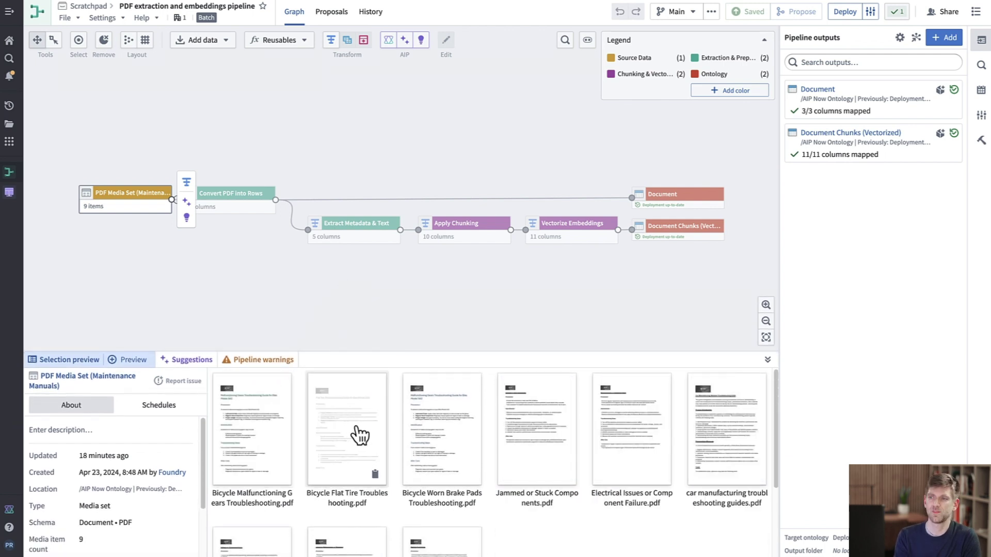
click(447, 428)
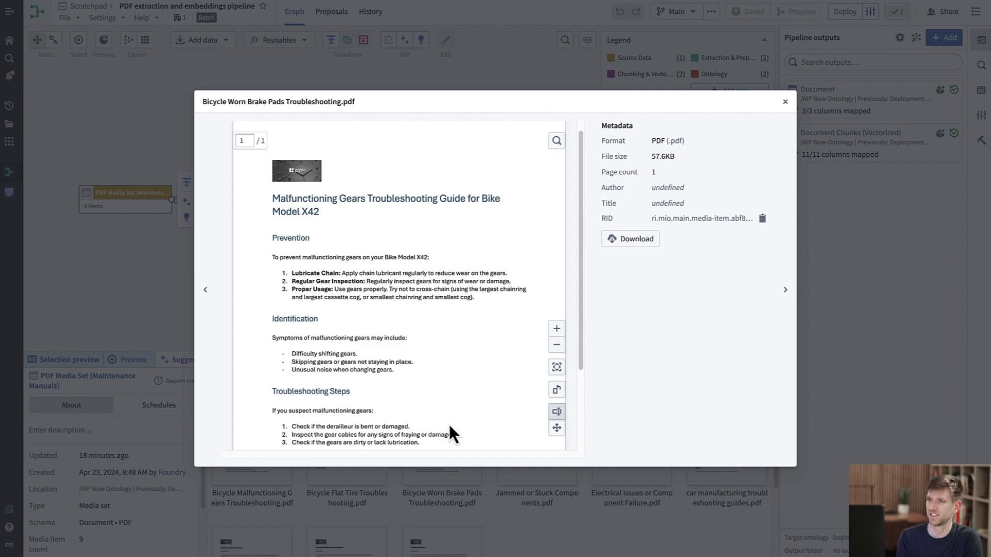
scroll(457, 412, down, 3)
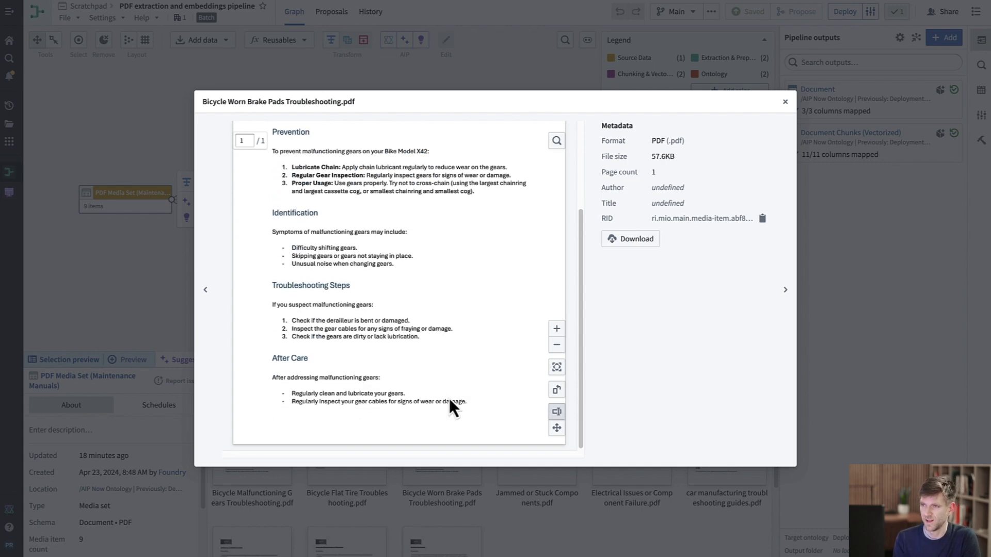
click(101, 300)
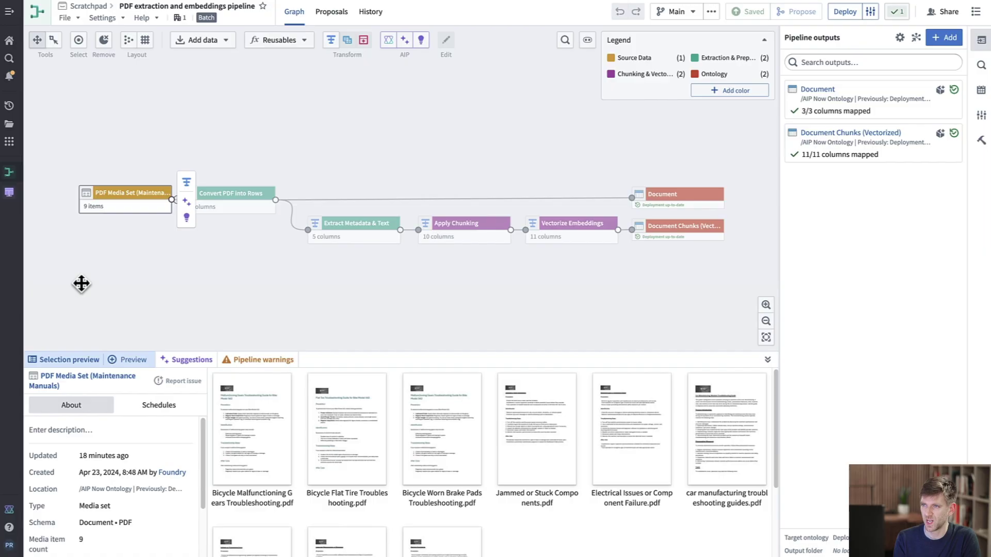
Preview the Convert PDF into Rows, Extract Metadata & Text and Apply Chunking outputs.
click(239, 207)
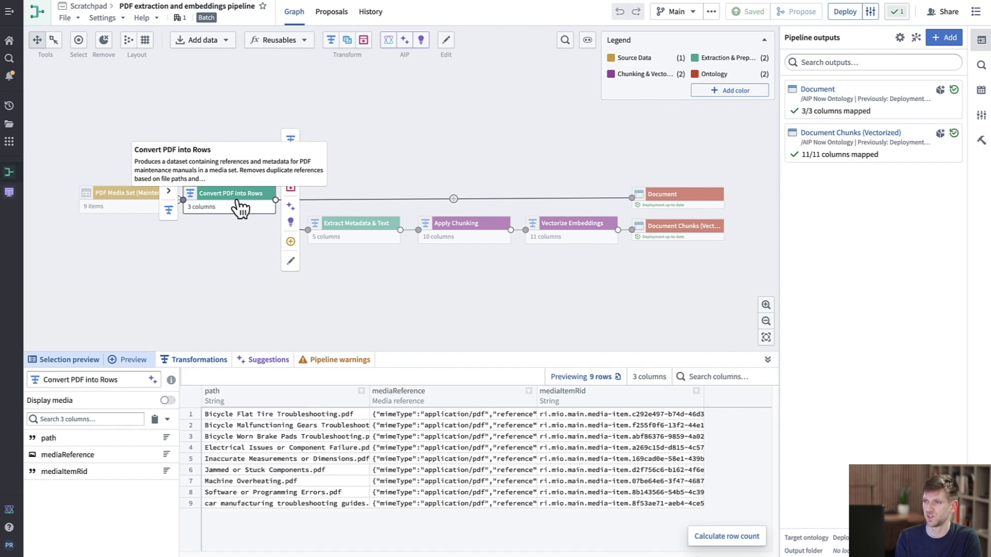
click(372, 235)
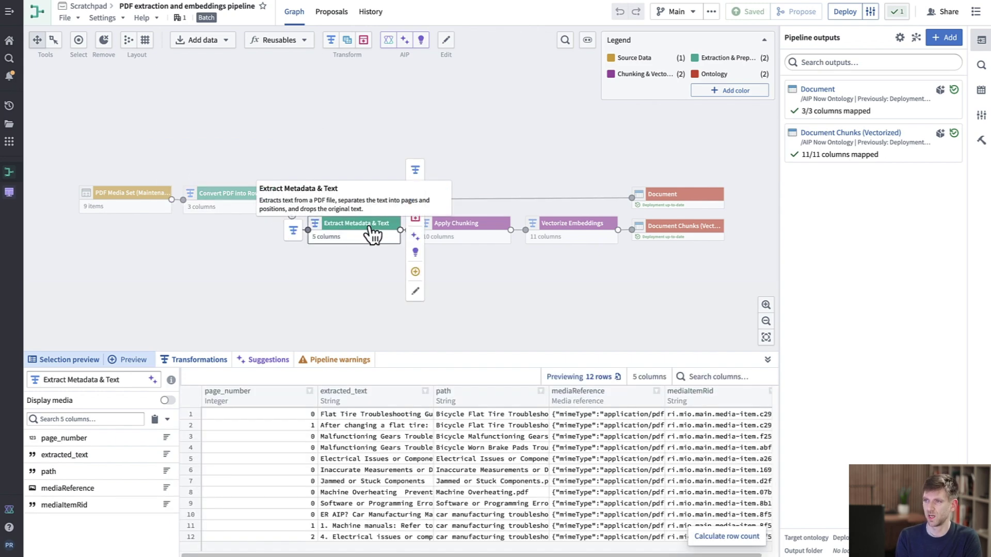
click(482, 236)
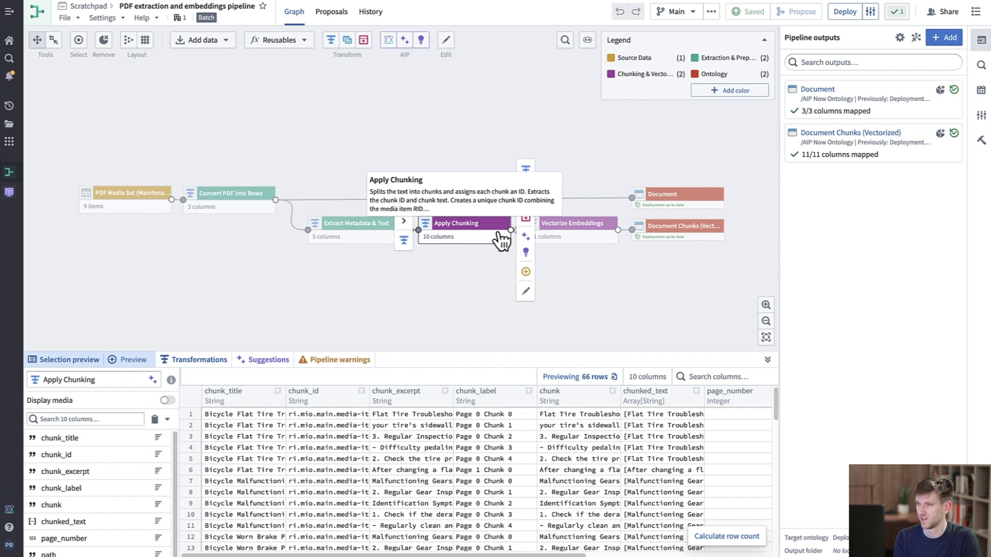
Open Apply Chunking's Chunk string settings, enlarge the output preview and widen the chunk column.
click(564, 294)
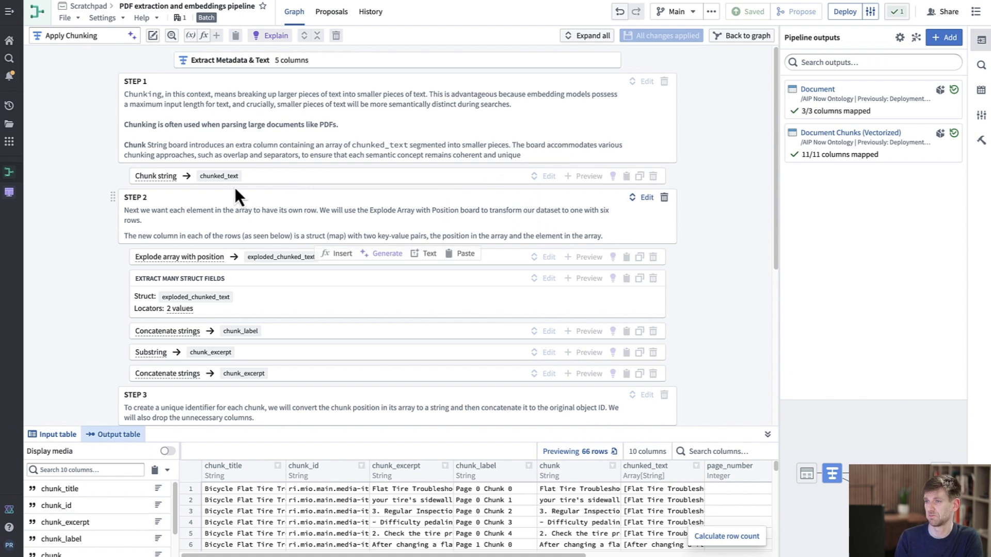
click(543, 176)
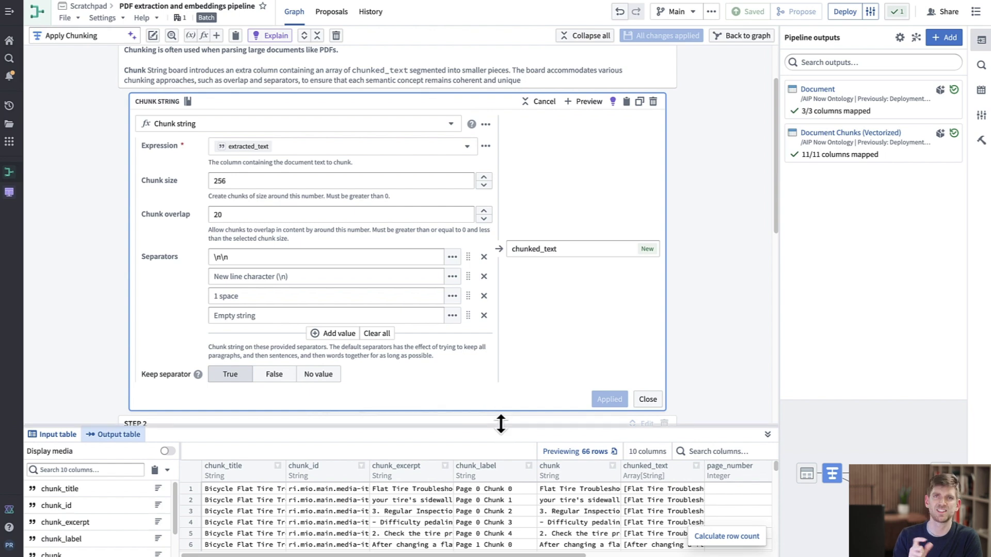
drag(501, 424, 487, 265)
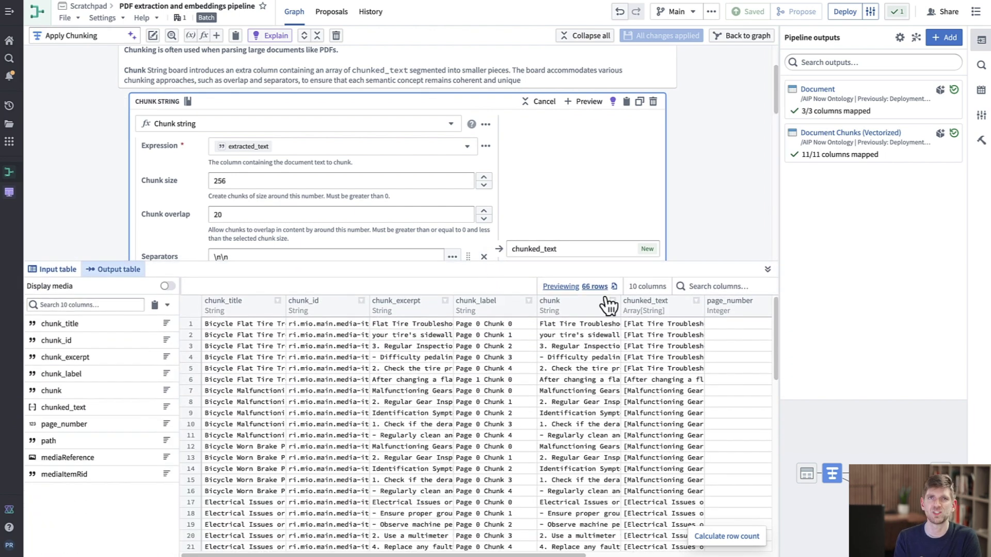
drag(720, 308, 719, 308)
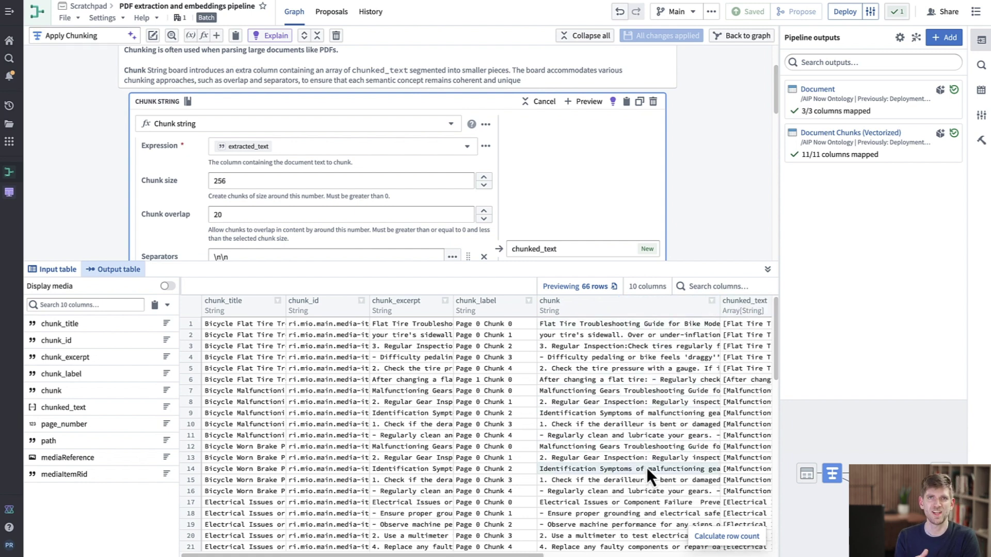
Preview the Bicycle Flat Tire Troubleshooting PDF to see its section headers.
click(742, 36)
click(126, 194)
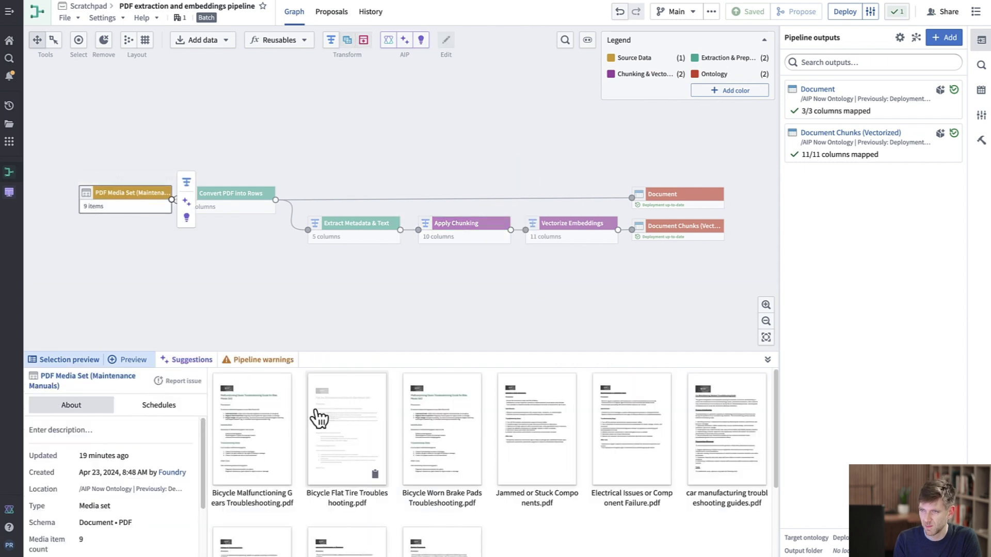
click(339, 418)
scroll(481, 290, down, 1)
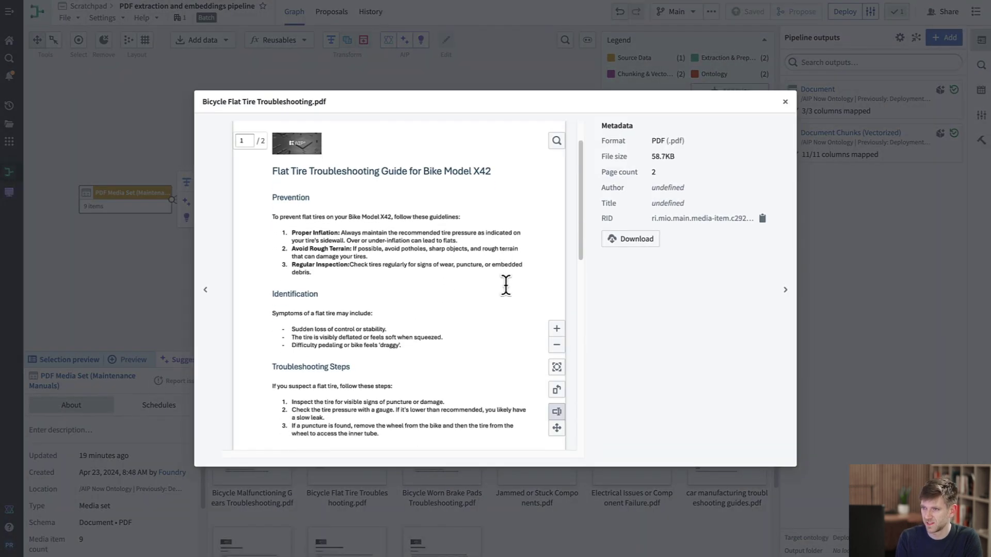
scroll(507, 288, down, 1)
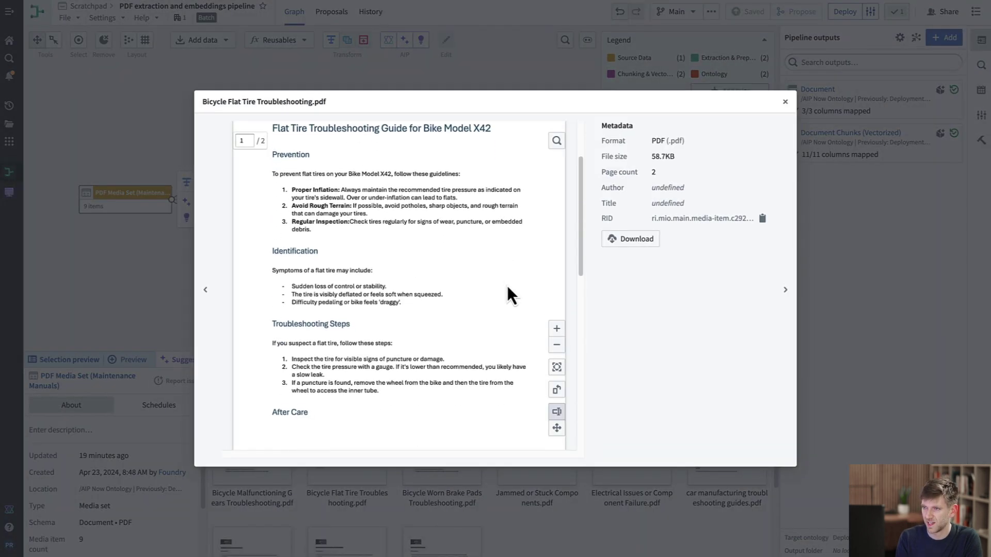
click(116, 243)
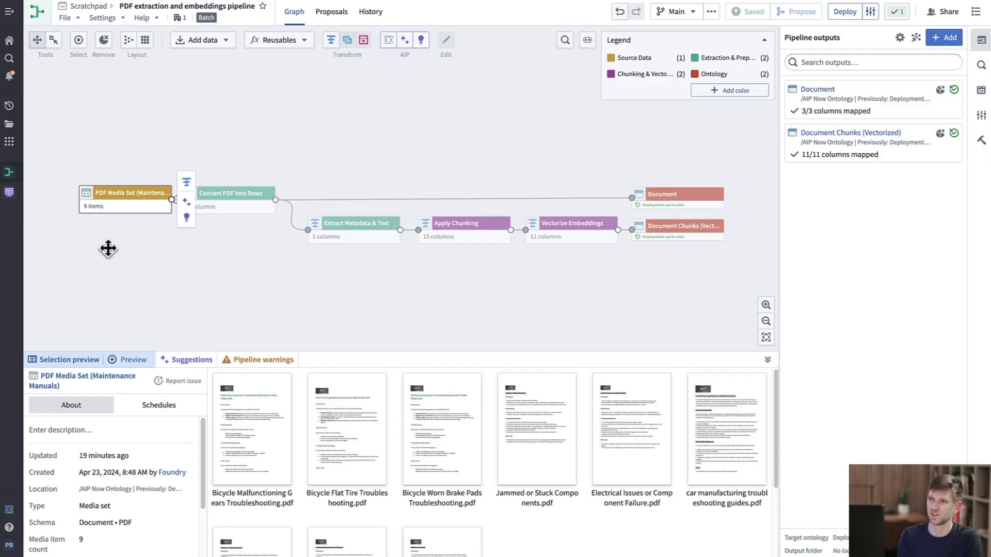
Replace the Chunk string separators with Prevention, Identification, Troubleshooting Steps and After Care.
click(488, 235)
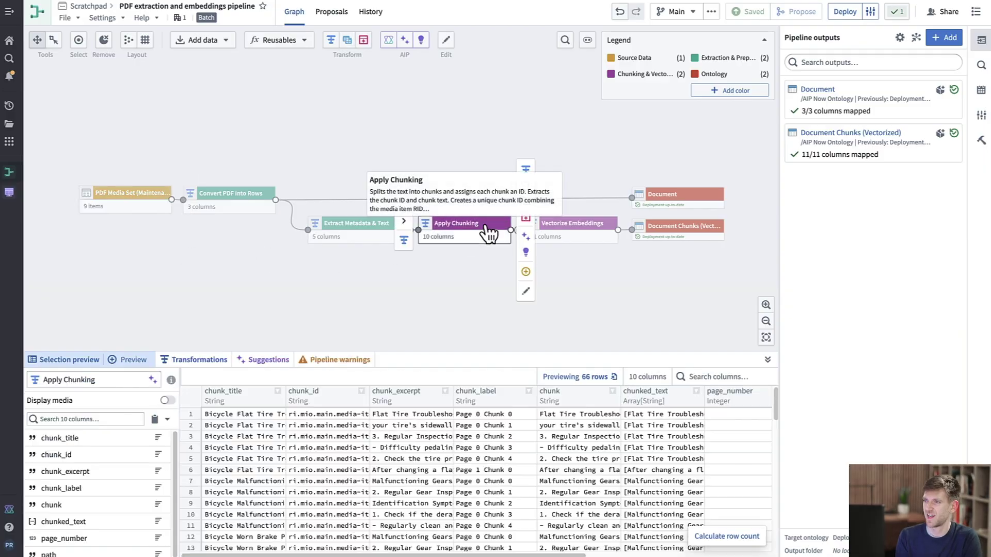
click(532, 290)
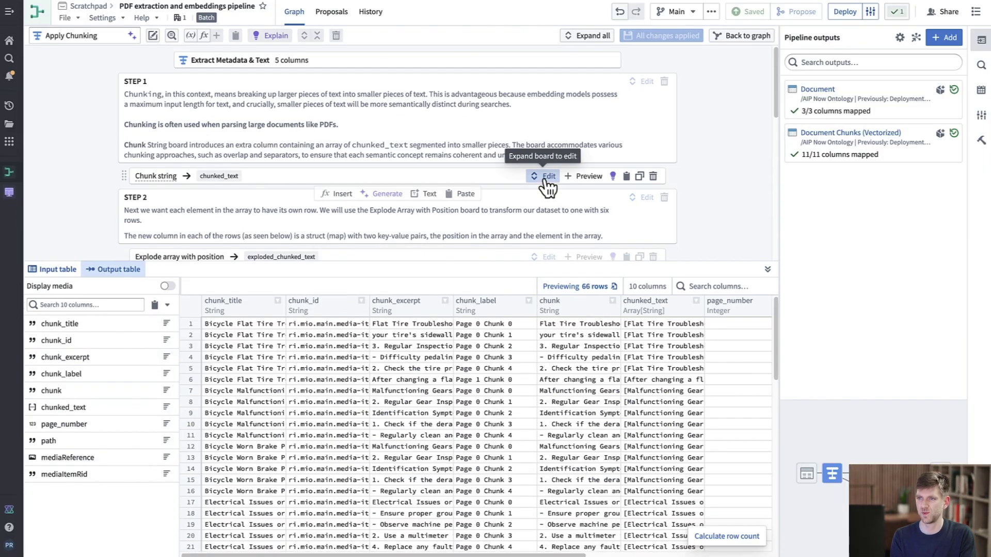
click(546, 177)
scroll(392, 190, down, 5)
double_click(273, 111)
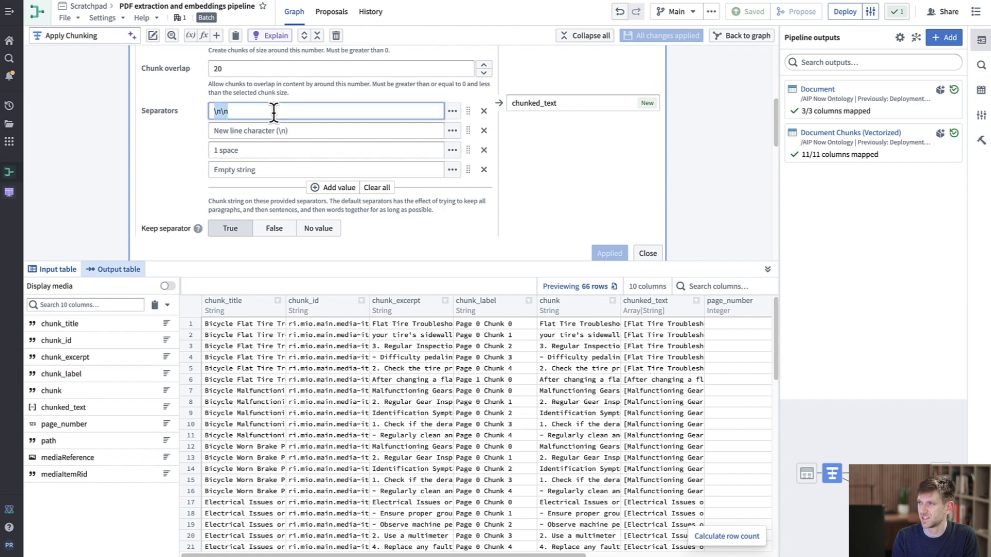
text(Prevention)
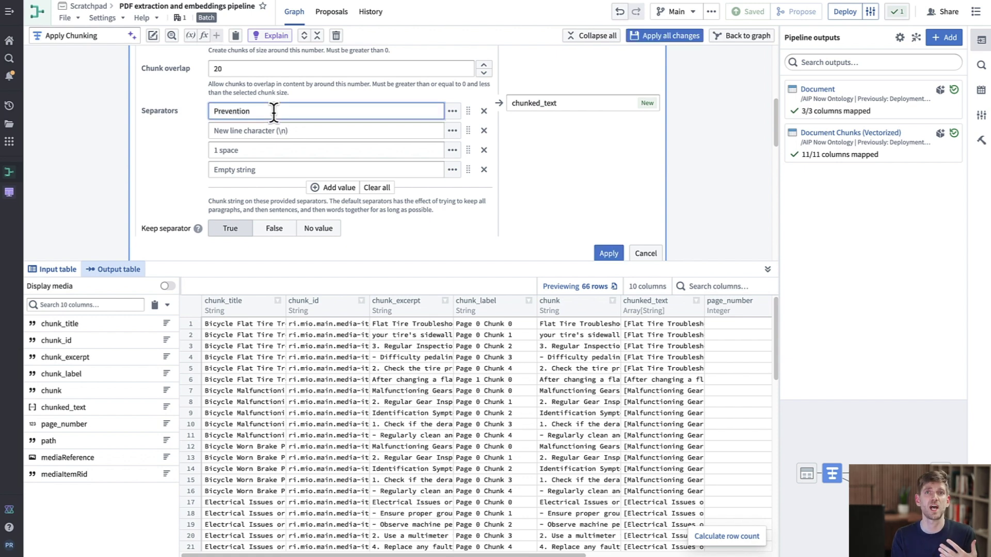
key(Tab)
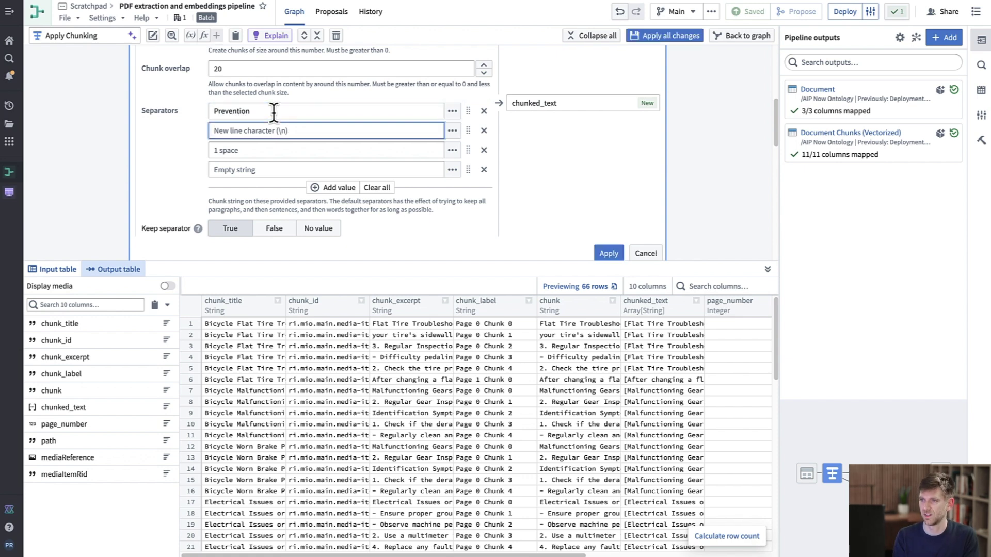
text(Identification)
key(Tab)
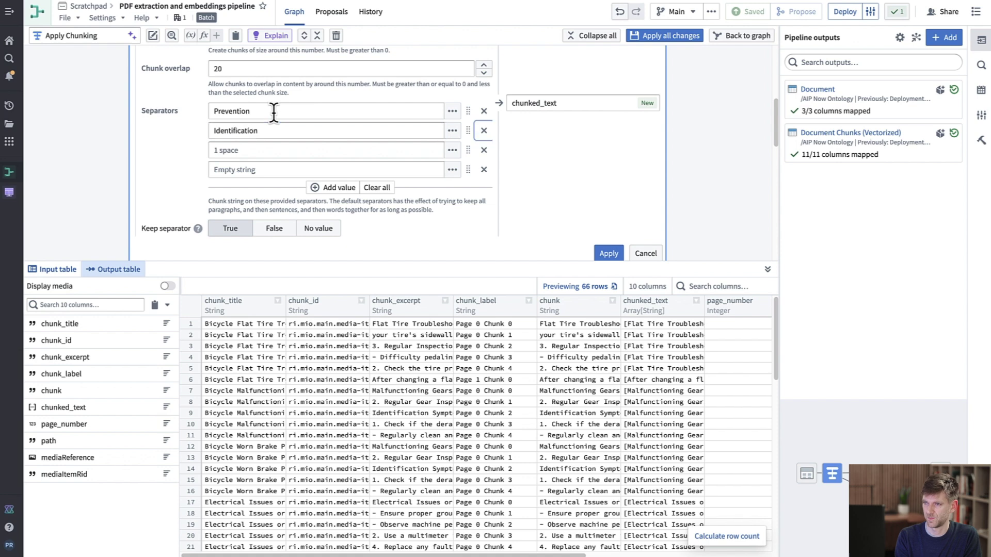
key(Tab)
text(Troub)
key(BackSpace)
key(BackSpace)
key(BackSpace)
text(ob)
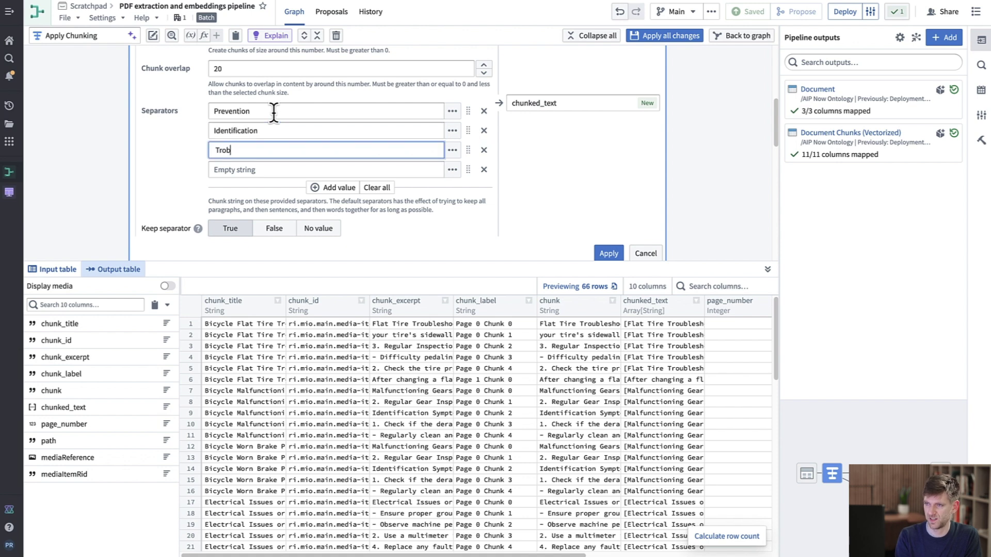
text(bleshooting Steps)
key(Tab)
key(Tab)
key(Tab)
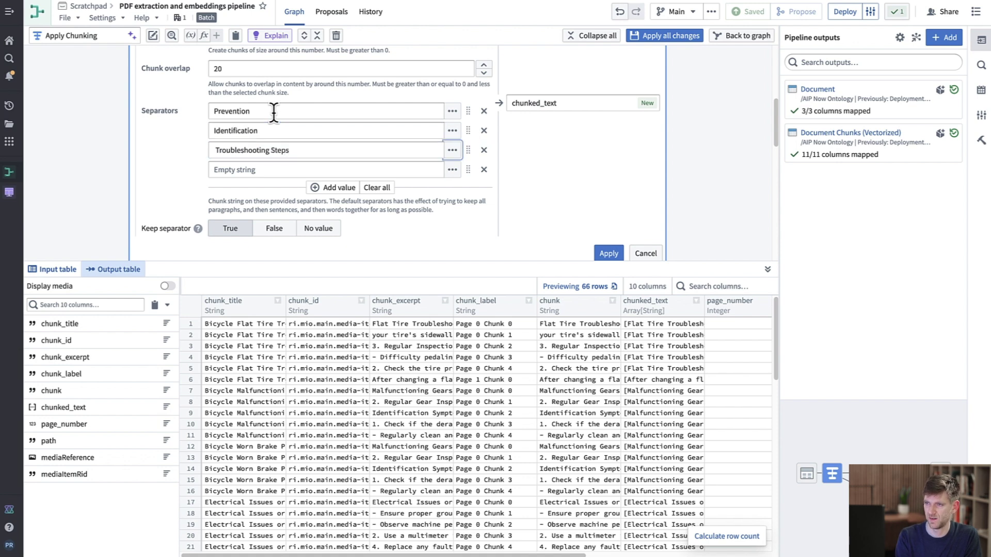
text(After Care)
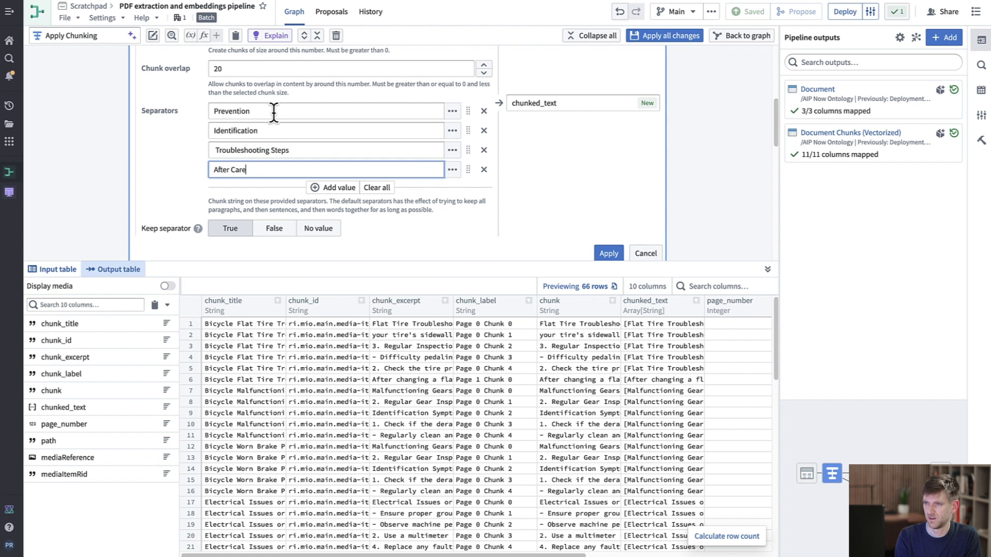
Change the chunk size from 256 to 500.
scroll(341, 148, up, 1)
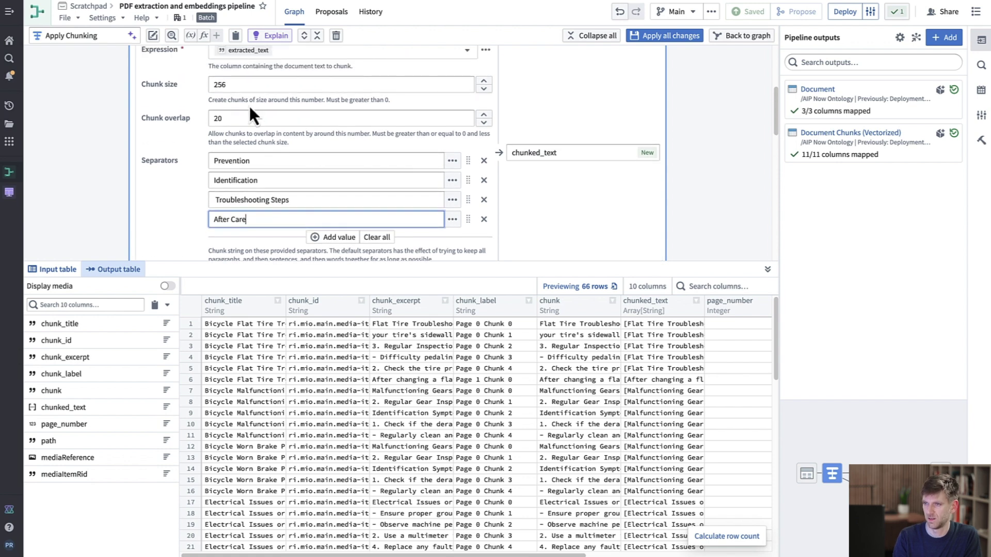
double_click(237, 84)
text(500)
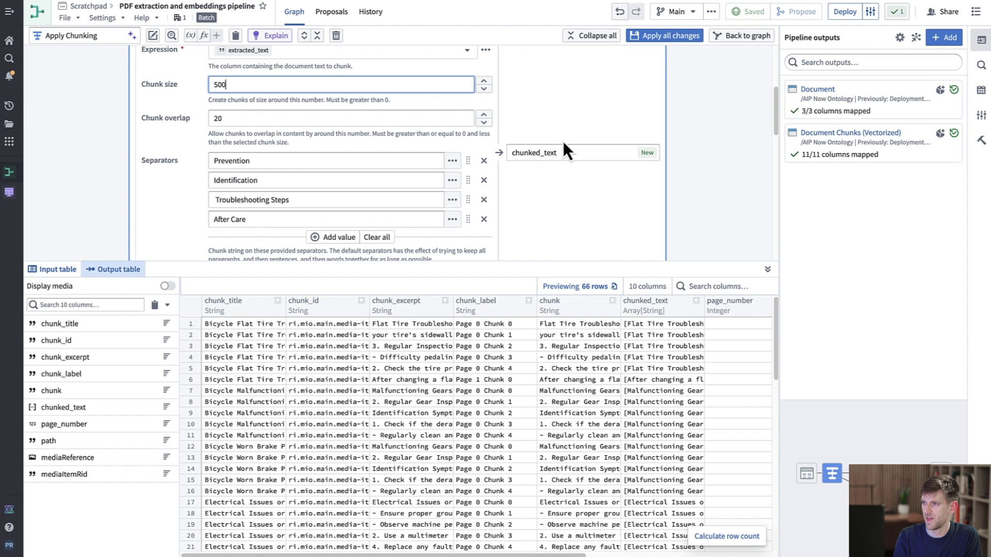
scroll(573, 165, down, 5)
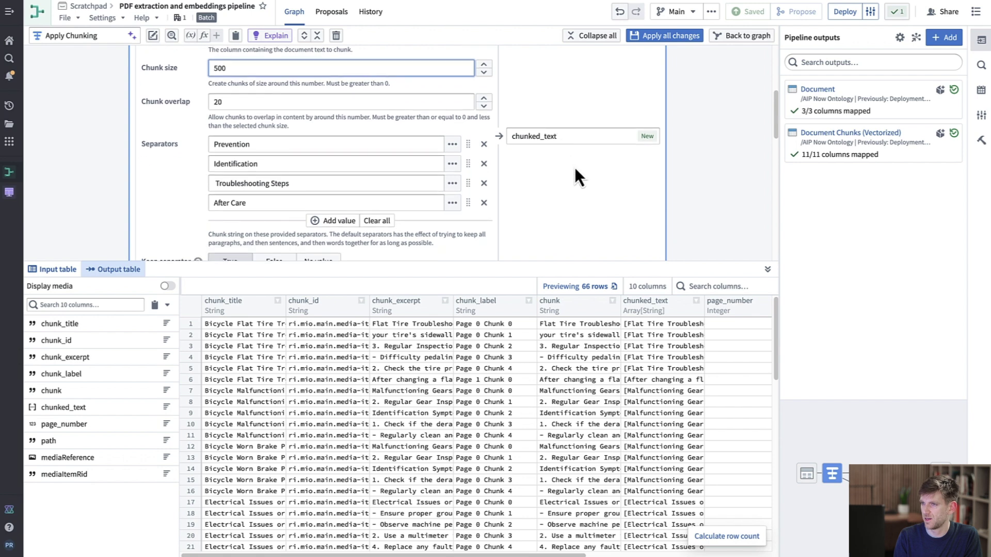
Apply the new chunking settings and widen the chunk column to read the 43 chunks.
click(609, 219)
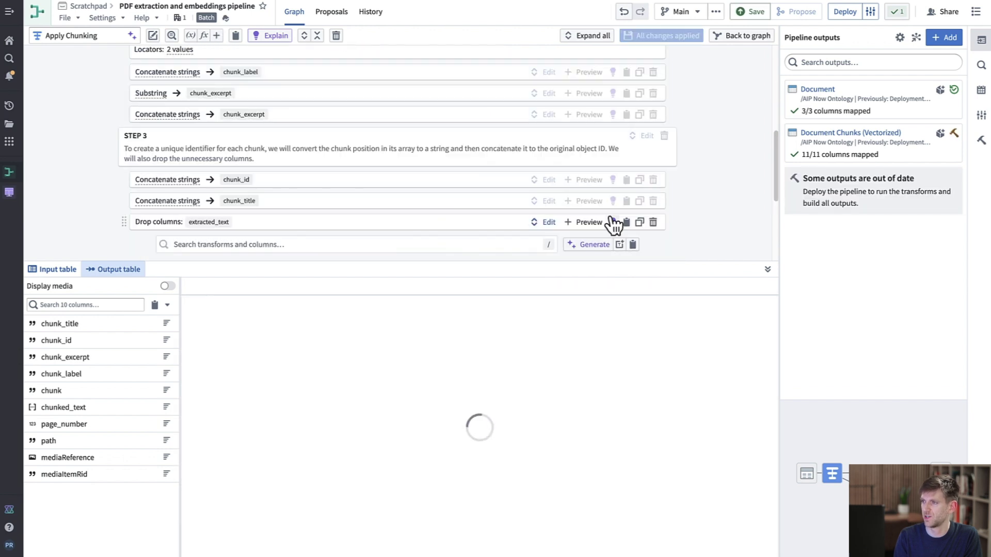
drag(661, 260, 664, 181)
drag(621, 224, 704, 226)
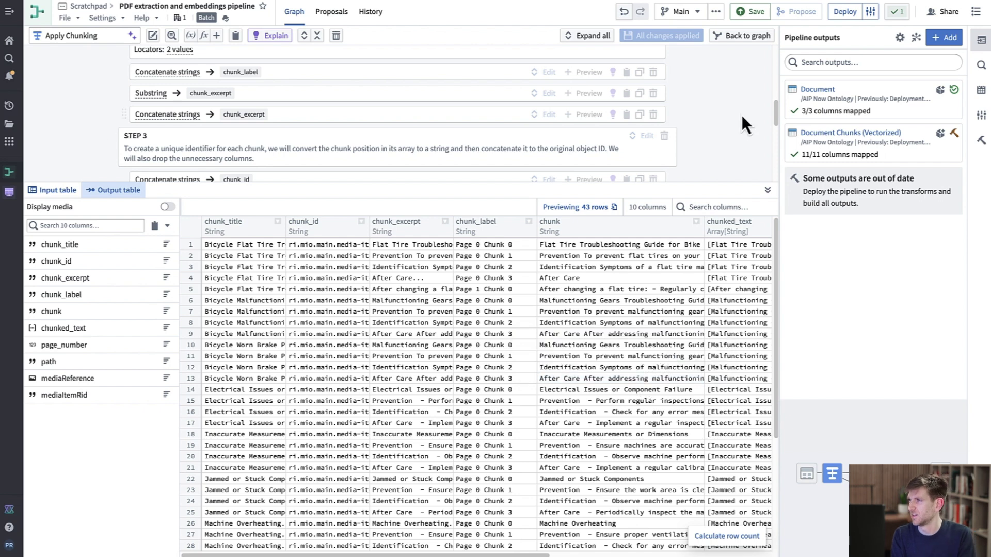
Save the pipeline changes and start deploying its outputs.
click(748, 36)
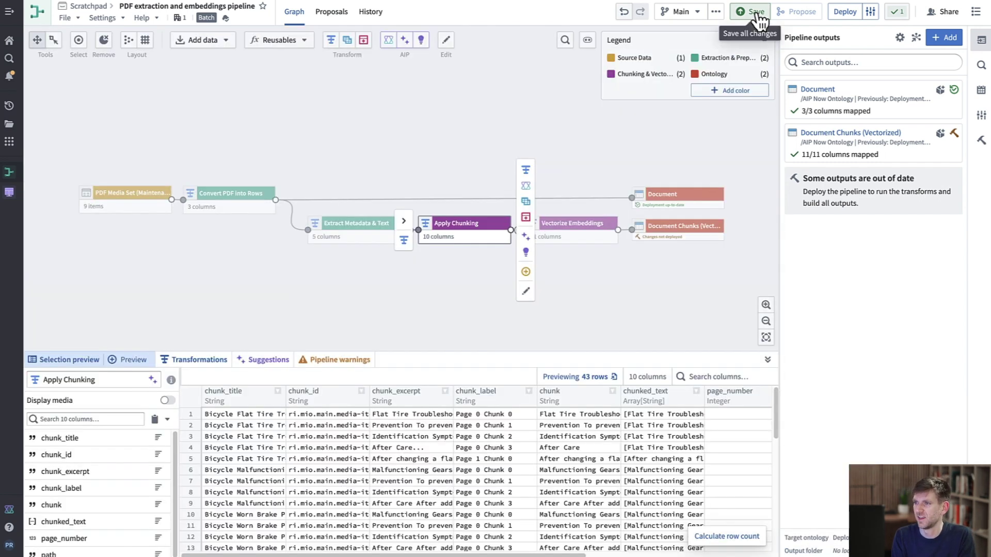
click(756, 15)
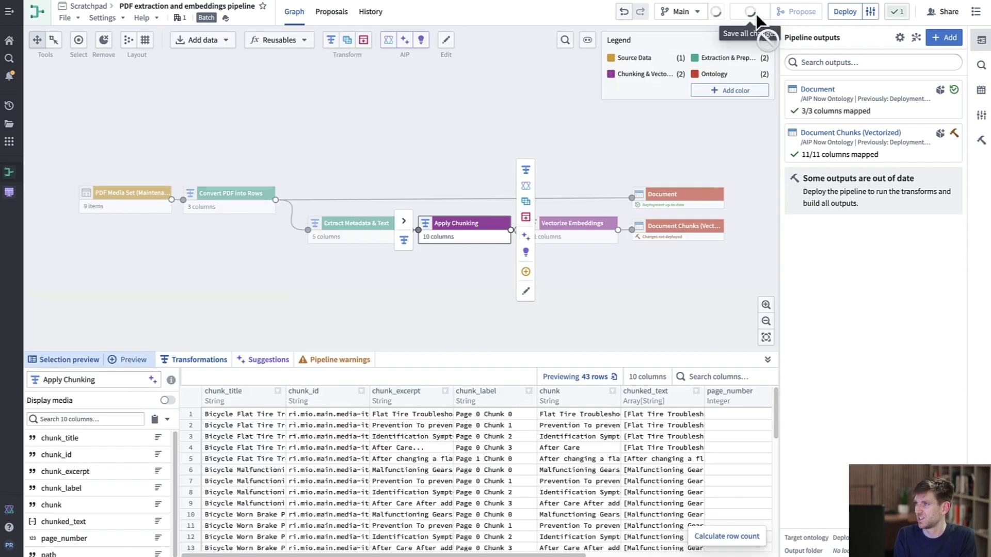
click(847, 15)
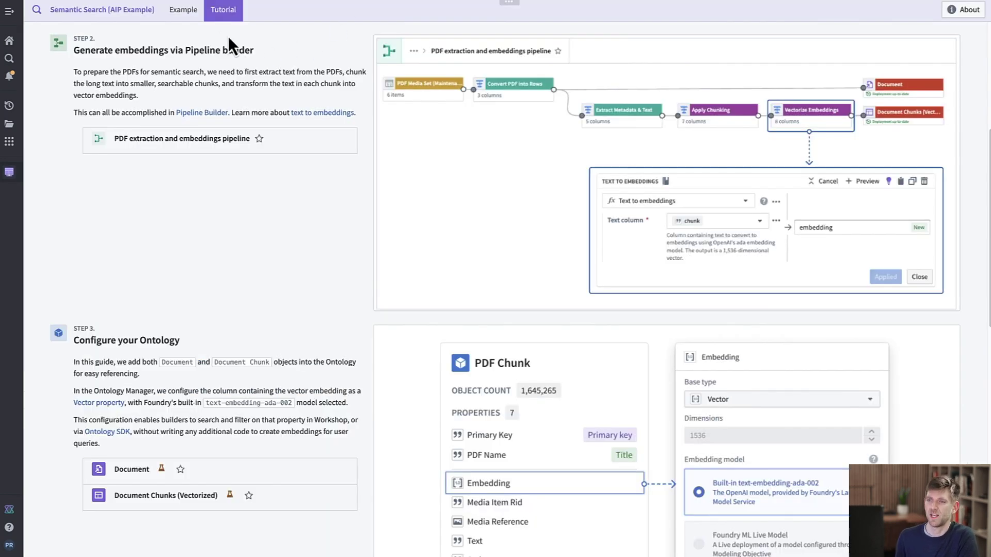
Re-run the 'bike gear issues' query in the Example view to get bicycle PDF chunks and an answer.
click(182, 10)
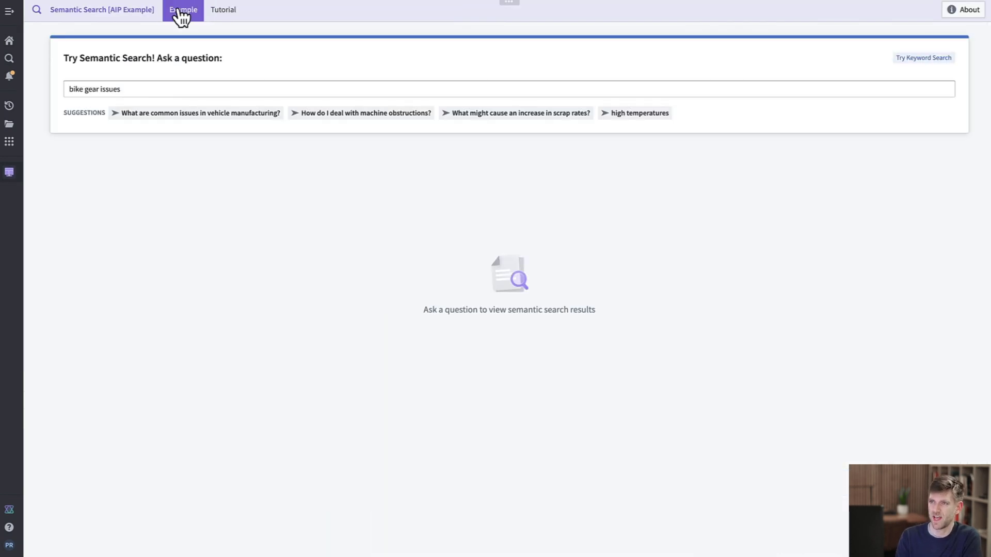
click(171, 87)
key(Return)
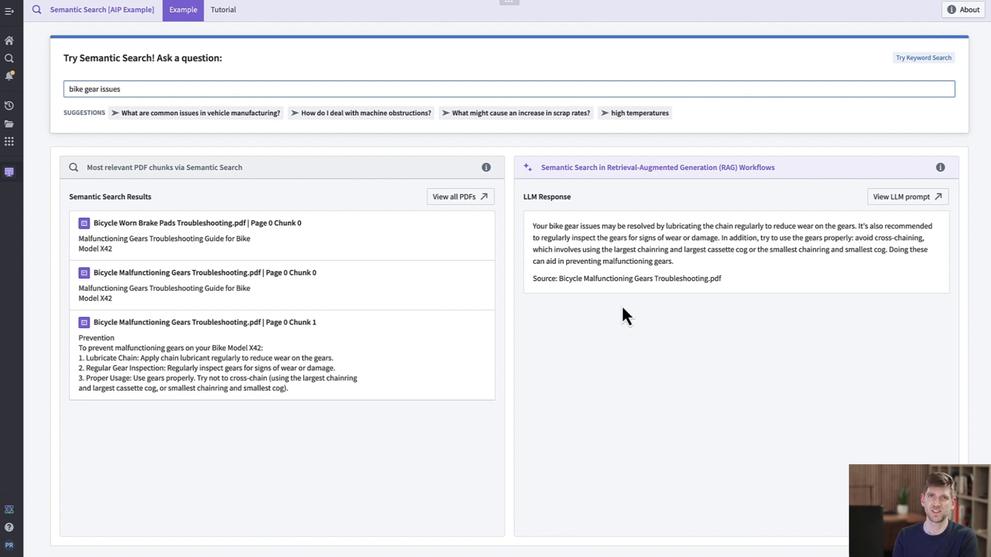
Scroll the Semantic Search tutorial down to the Write a function step with findSimilarMaintenancePages.
click(219, 12)
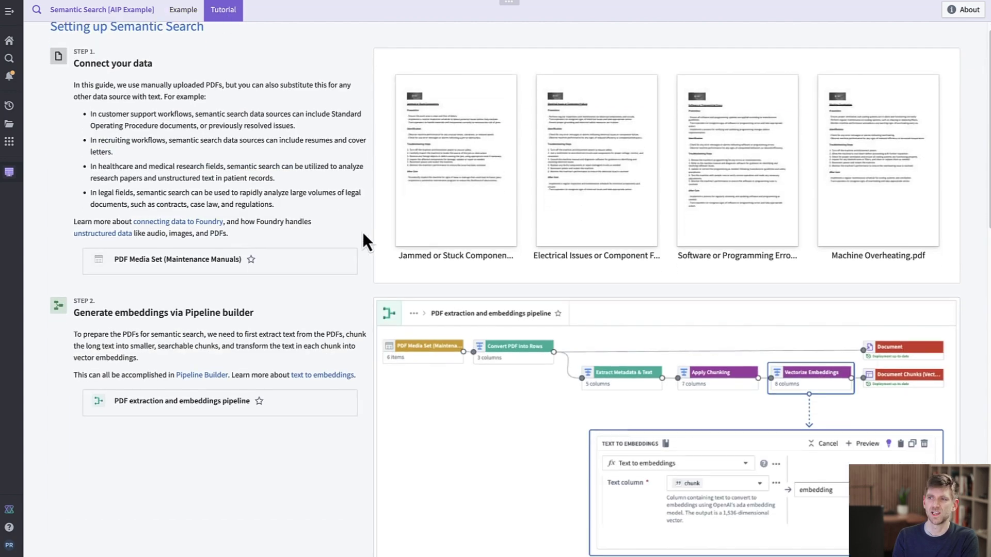
scroll(362, 235, down, 10)
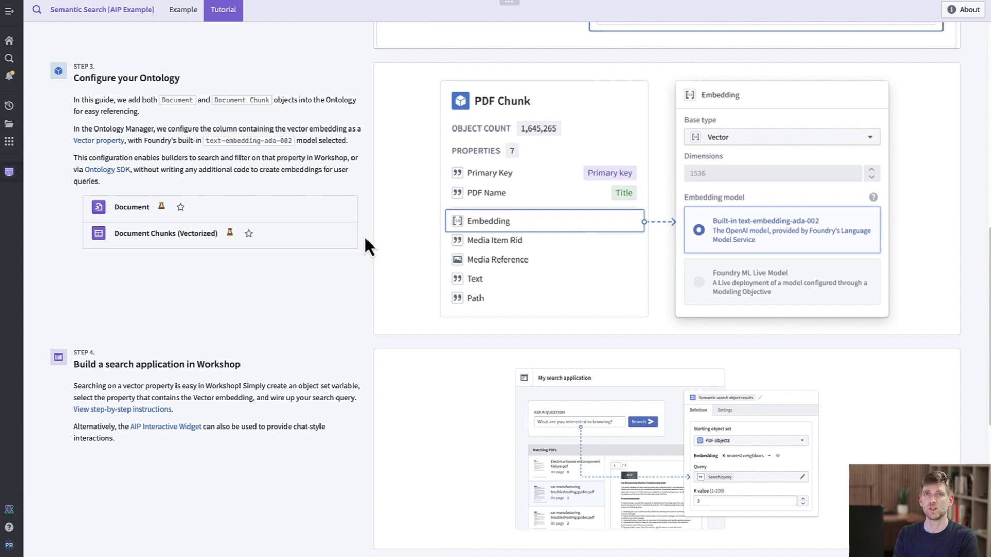
scroll(369, 237, down, 5)
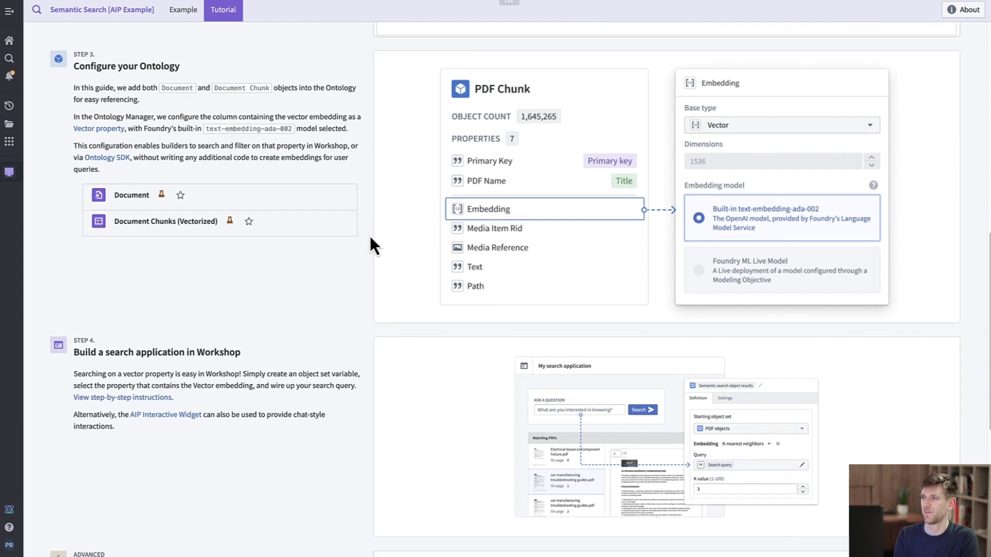
scroll(370, 238, down, 2)
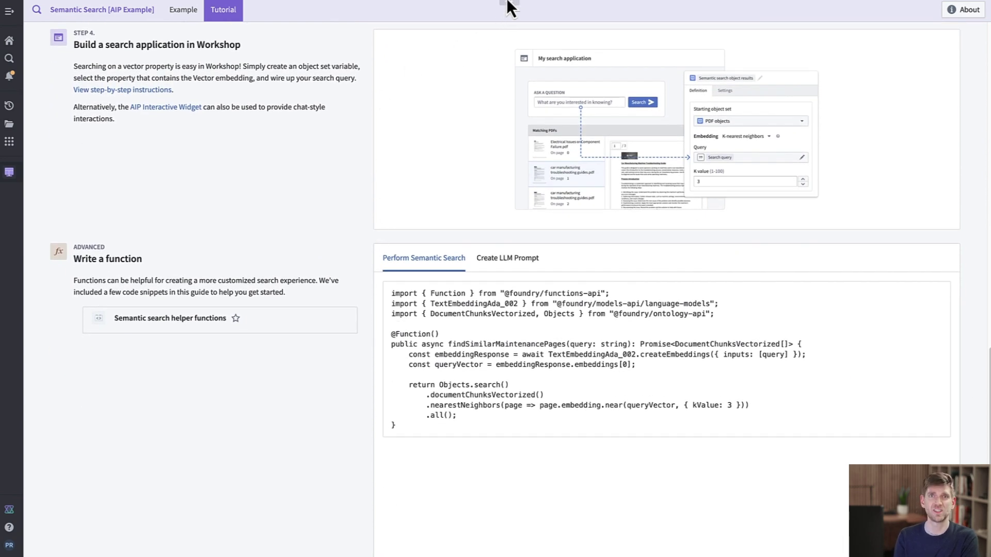
mouse_move(510, 3)
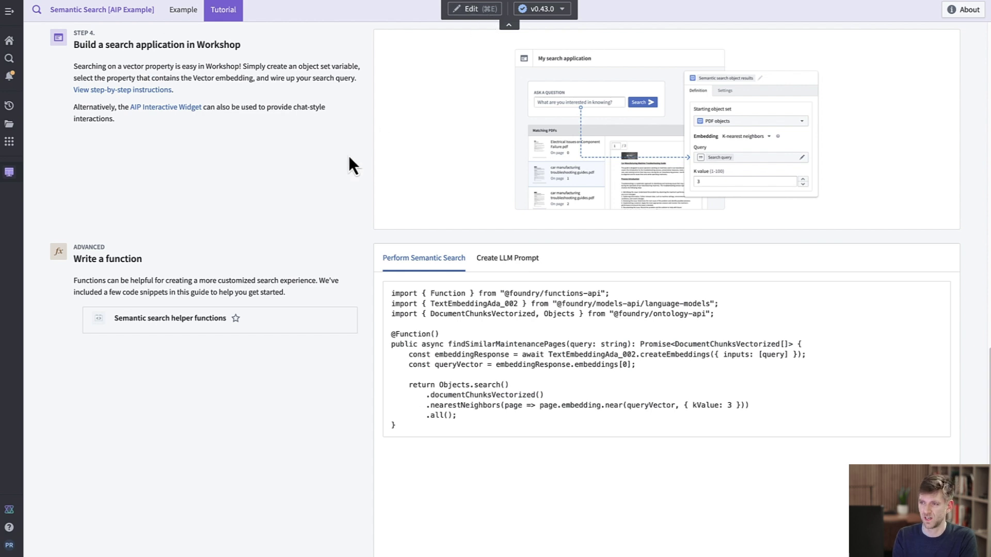
scroll(352, 162, down, 1)
scroll(351, 166, down, 2)
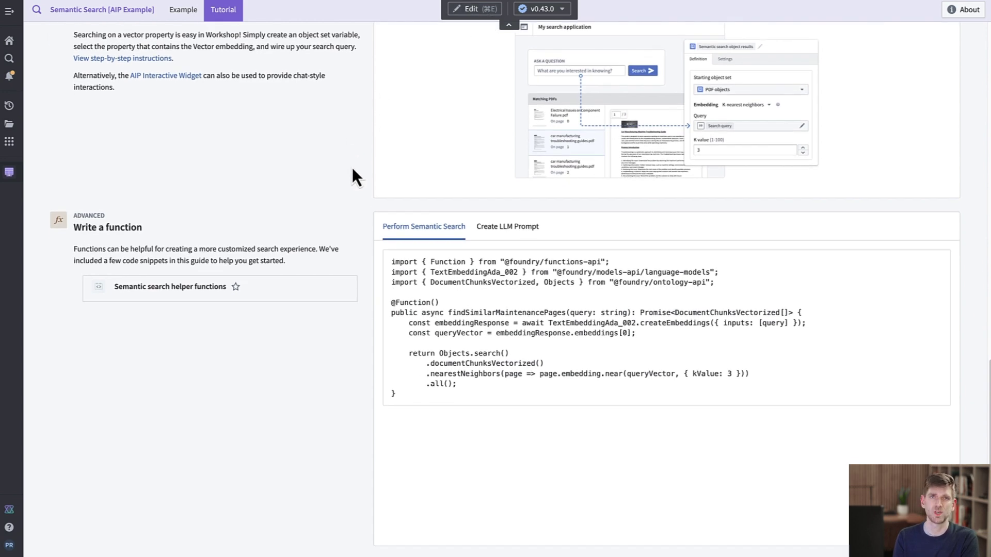